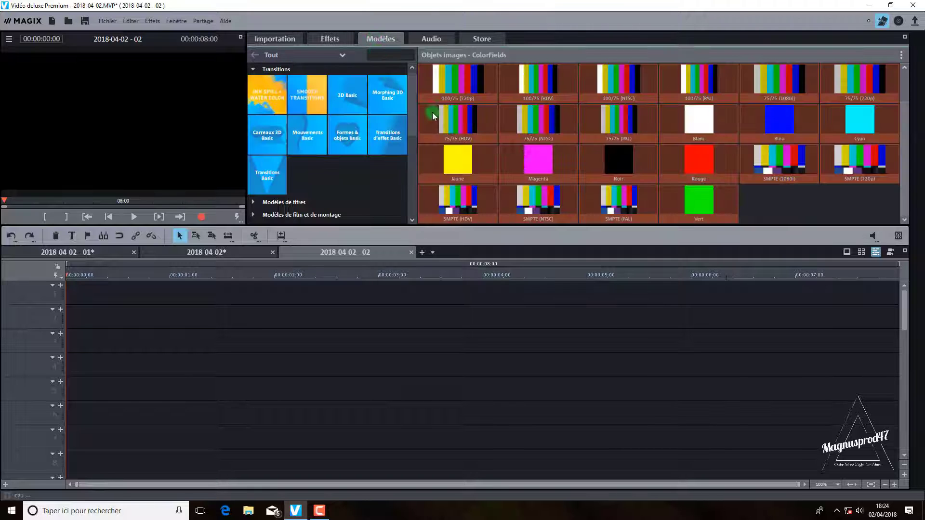
Place the green (Vert) colour field at the start of track 1.
left_click_drag(693, 195, 120, 308)
left_click(336, 299)
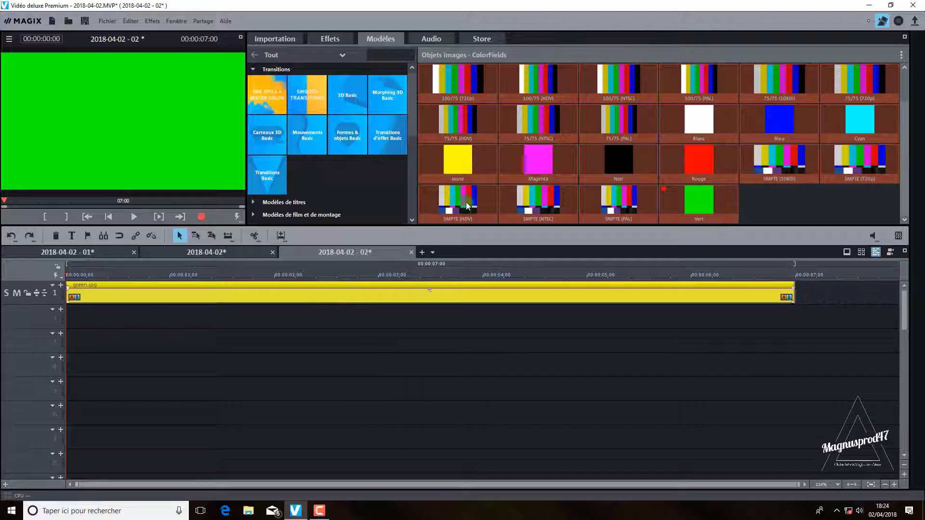
Create a title object reading "TEXT SLIDE" over the green clip with the title editor.
left_click(333, 39)
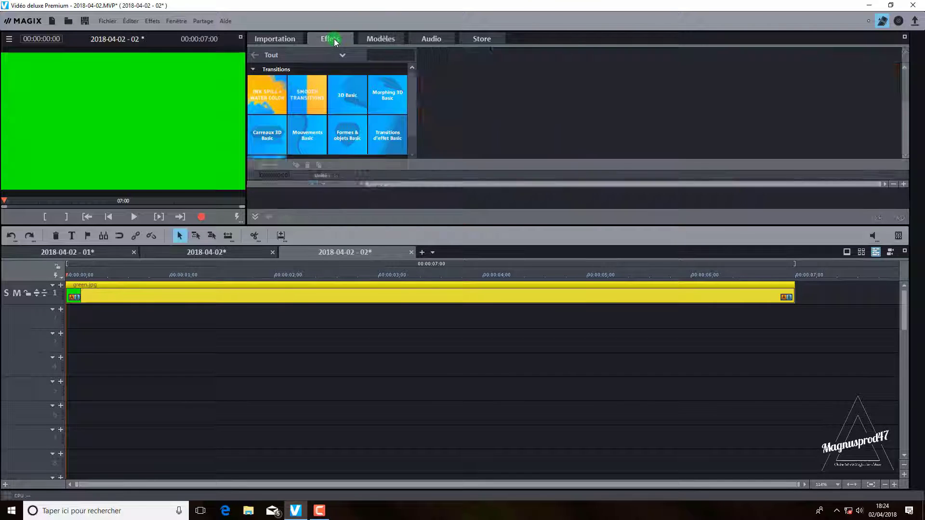
left_click(328, 84)
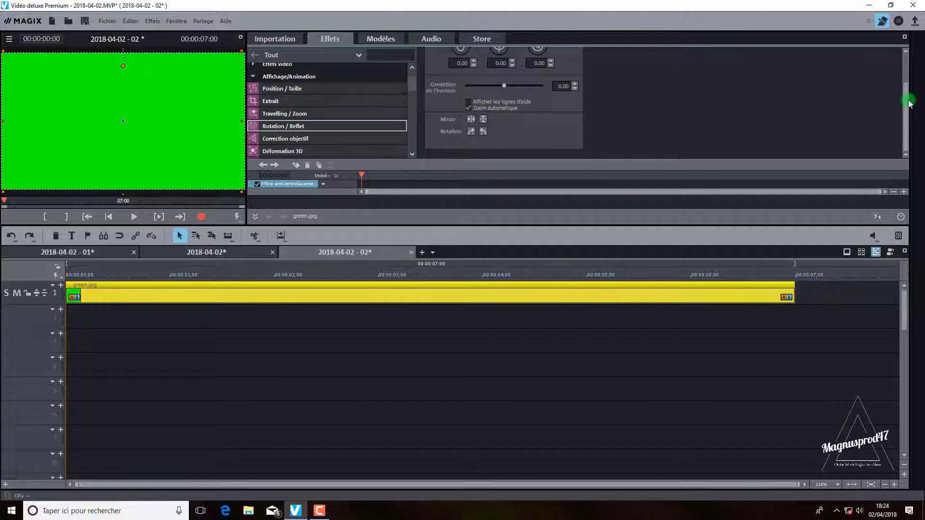
scroll(908, 104, "up", 2)
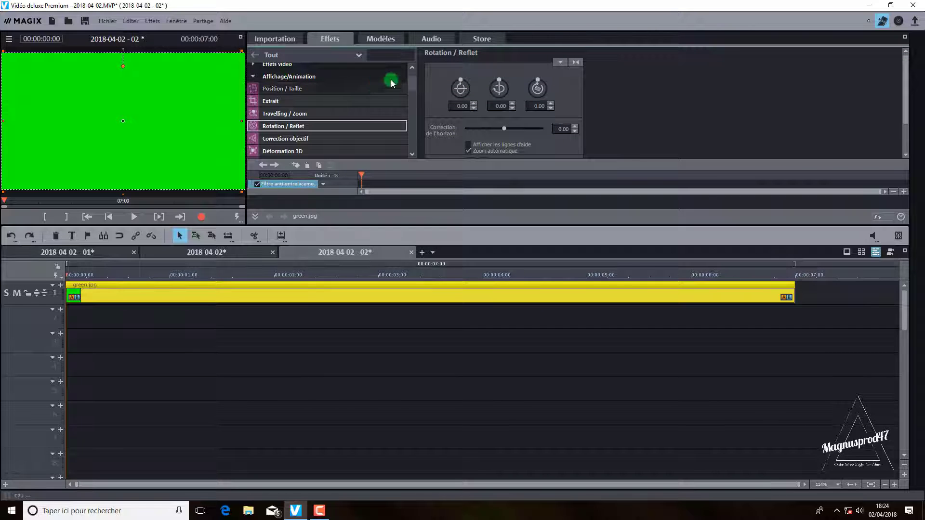
scroll(411, 78, "up", 2)
left_click(310, 83)
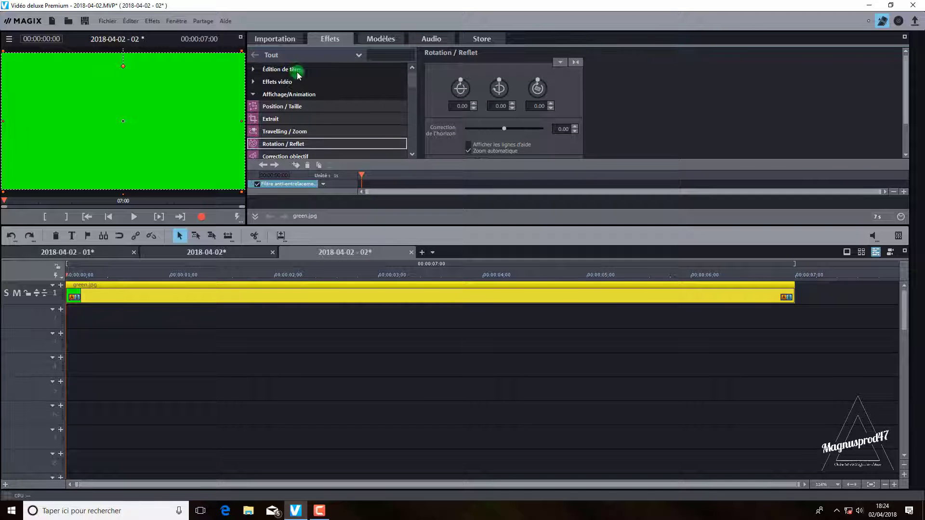
left_click(285, 82)
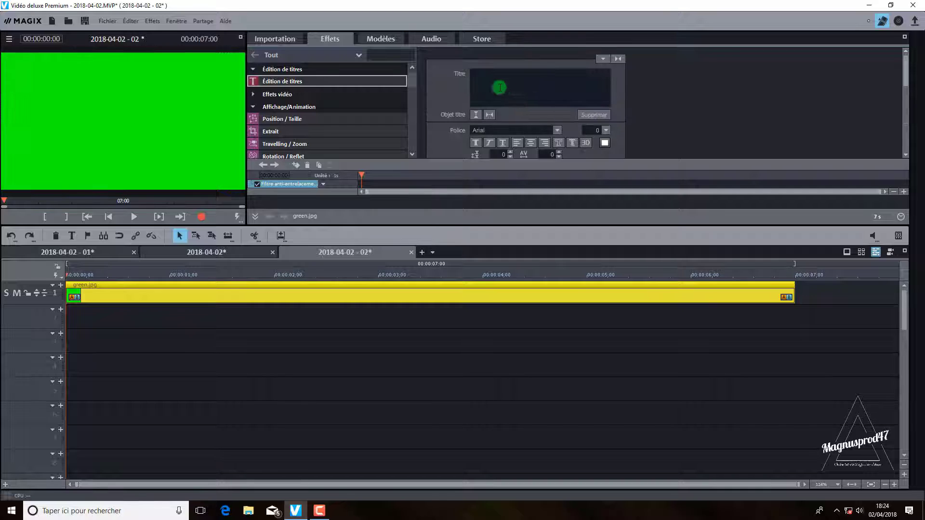
type("TE")
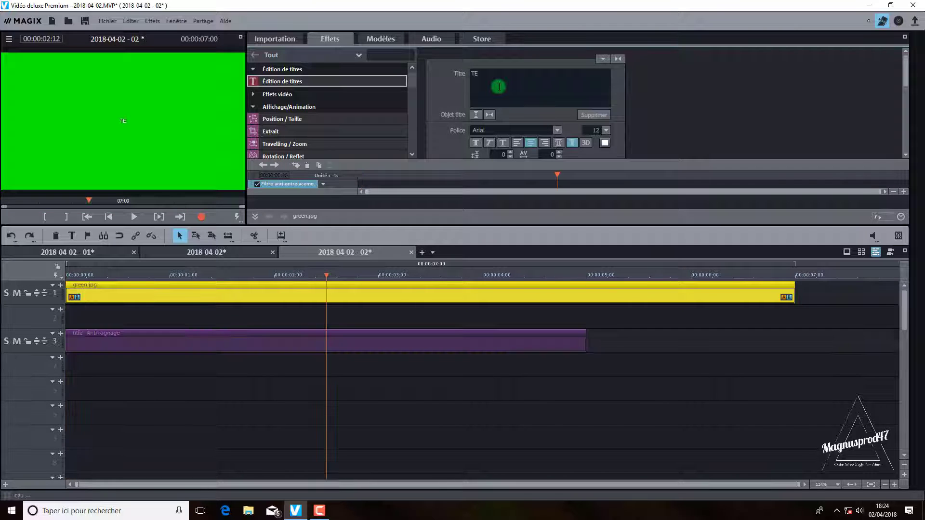
type("XT SLIDE")
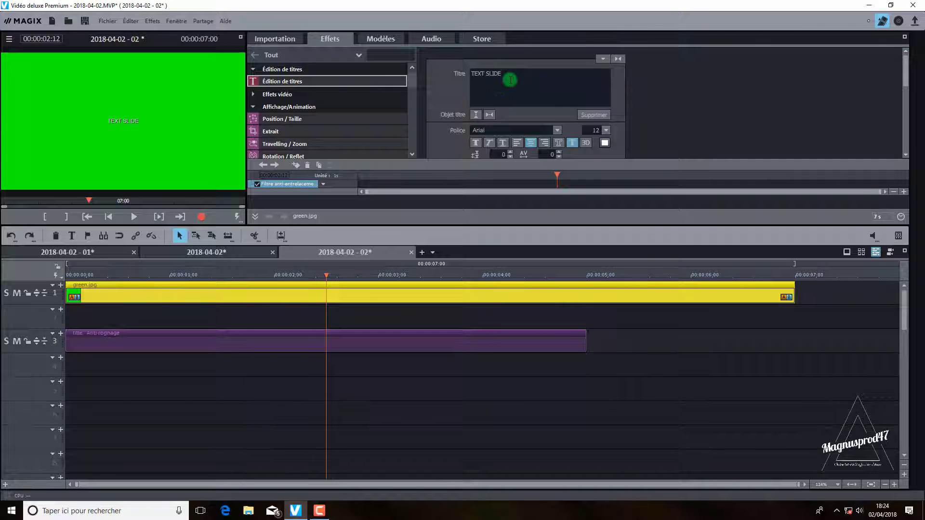
Set the title's font size to 50 and centre the title horizontally in the frame.
left_click(598, 130)
type("50")
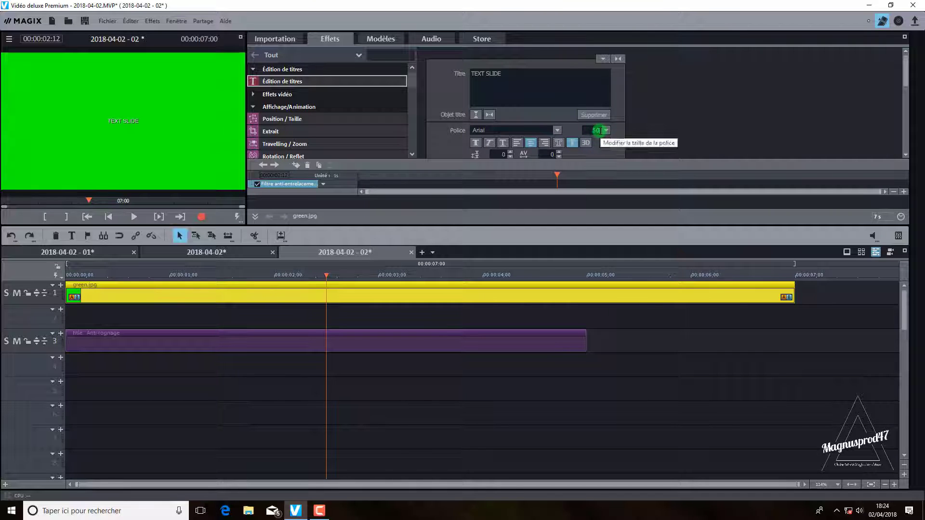
key("Return")
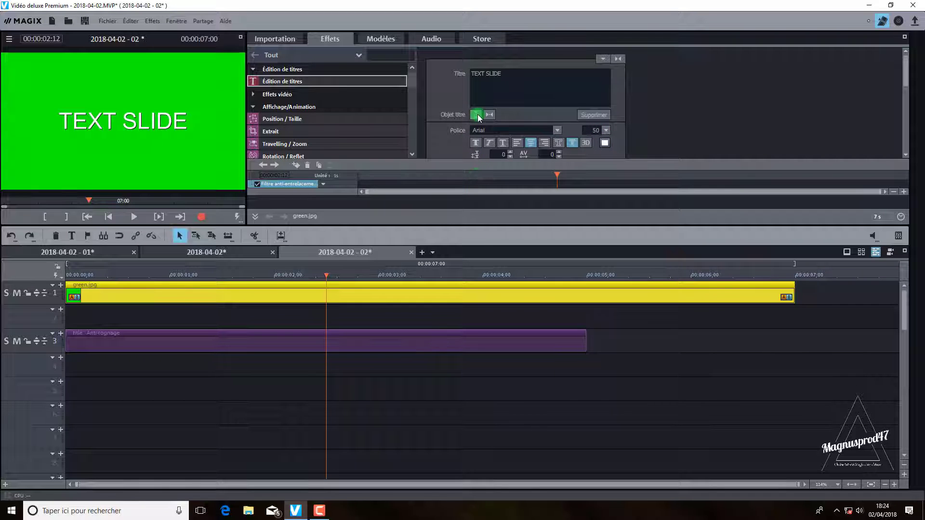
left_click(432, 342)
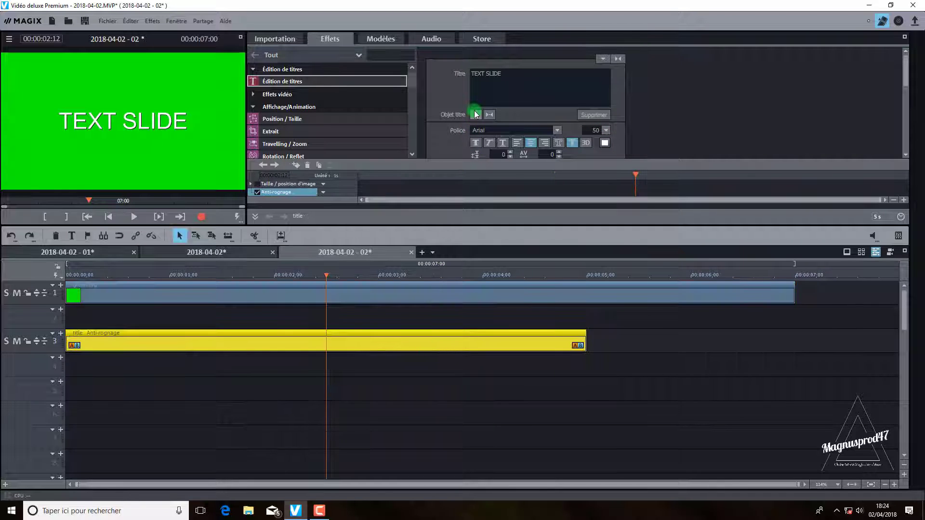
left_click(489, 114)
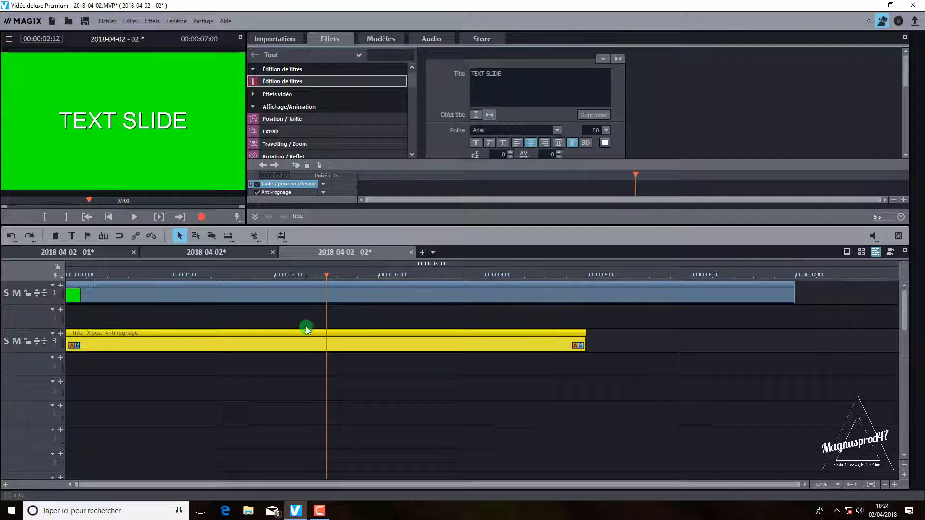
Move the title clip to the start of track 2 and place the black (Noir) colour field on track 3.
left_click_drag(303, 333, 306, 316)
left_click(318, 349)
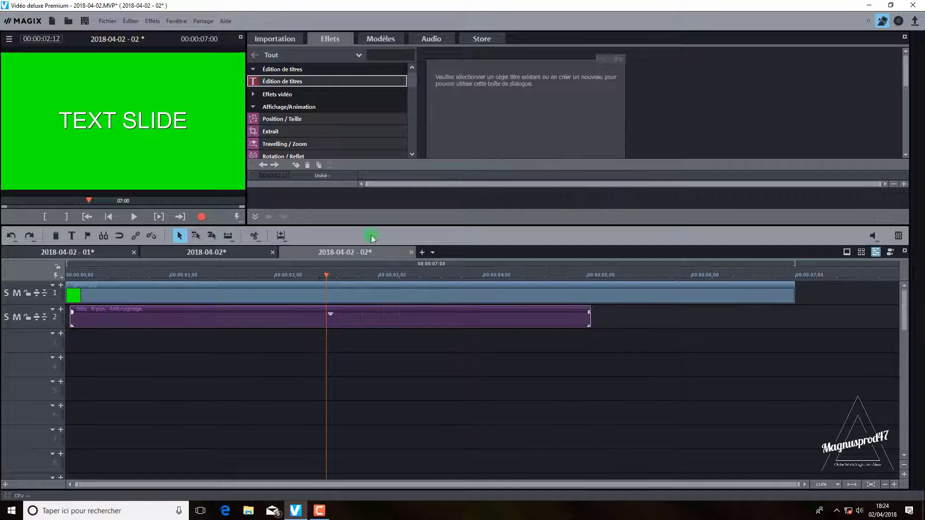
left_click(374, 40)
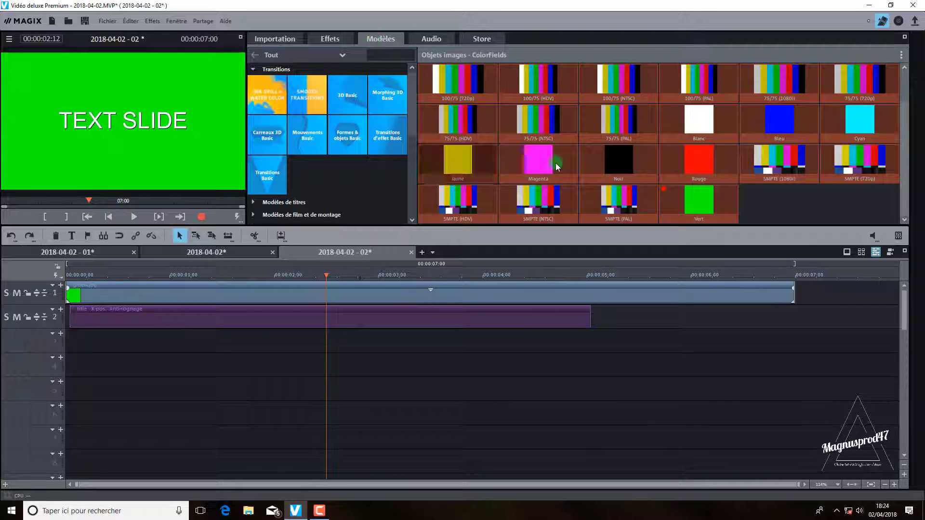
left_click_drag(611, 156, 91, 341)
left_click(117, 313)
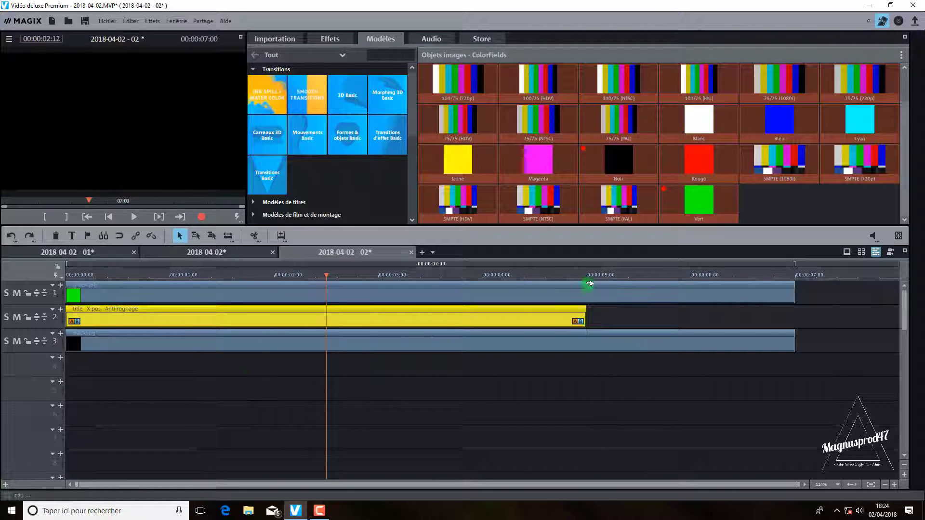
Using Position / Taille, unlock the black clip's proportions, switch its size units to percent and set its height to 50%.
left_click(250, 338)
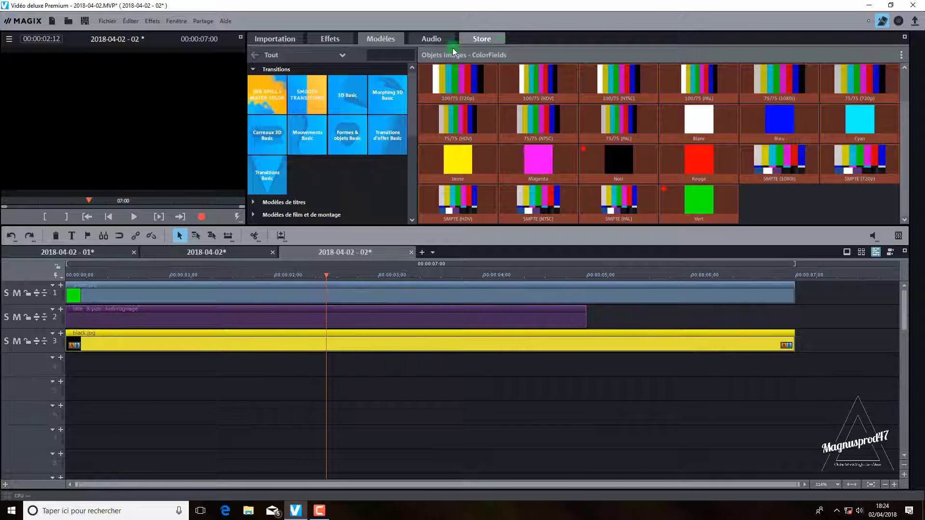
left_click(329, 37)
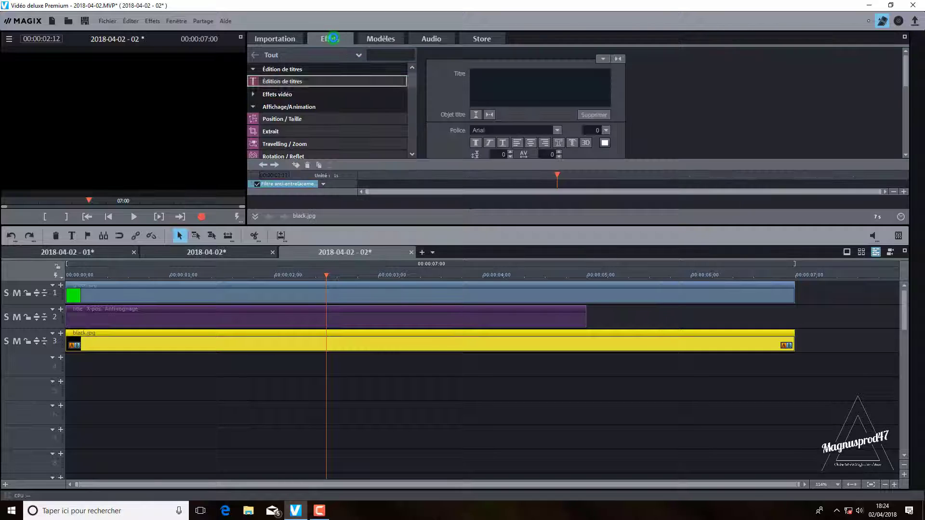
left_click(289, 118)
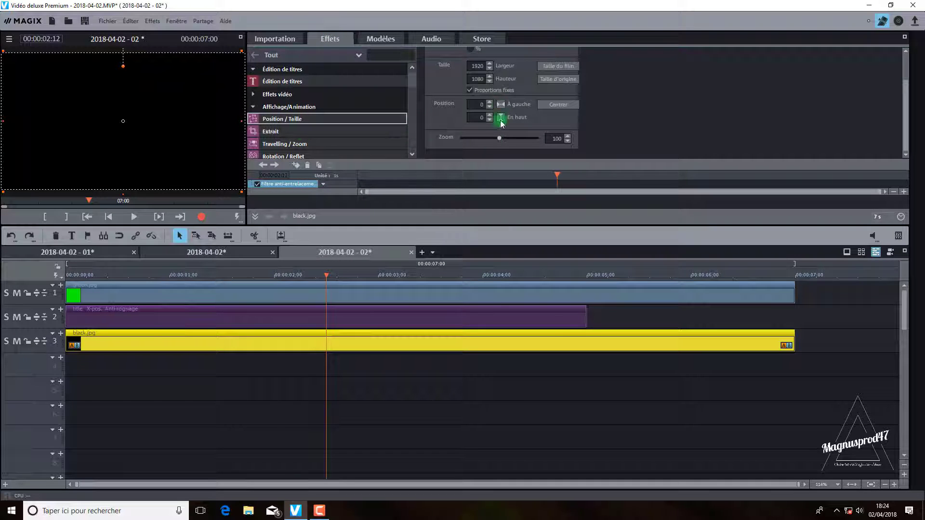
left_click(469, 89)
left_click(470, 82)
left_click(470, 49)
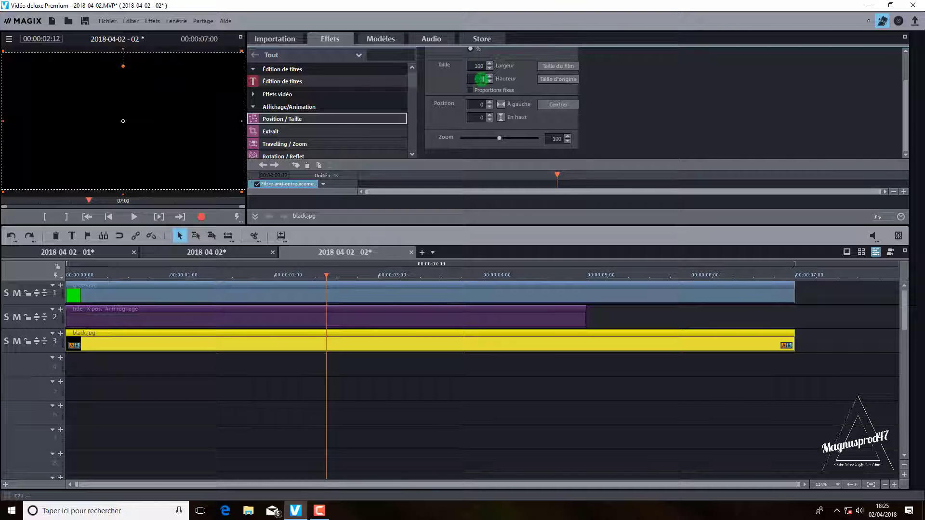
left_click(480, 79)
type("50")
key("Return")
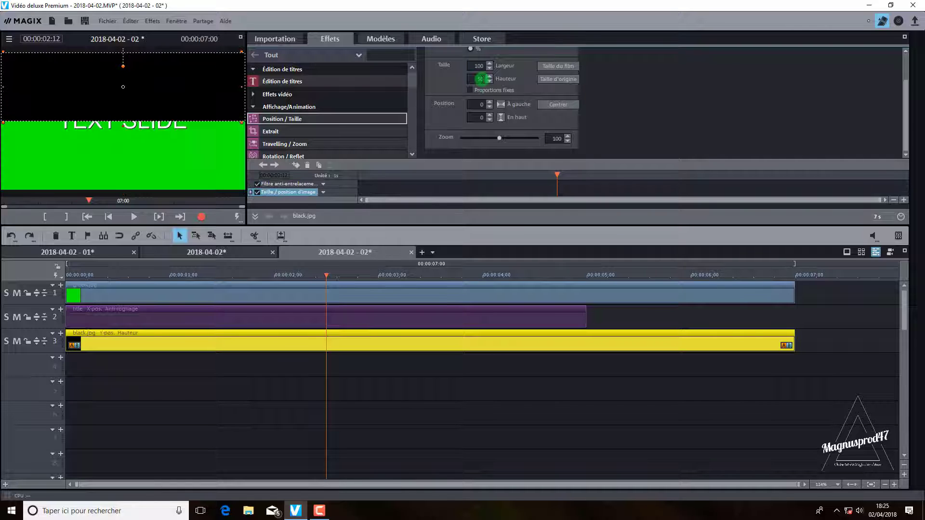
In the enlarged preview, shrink the black band's height to about 41% so its lower edge sits just above the title text.
left_click(240, 38)
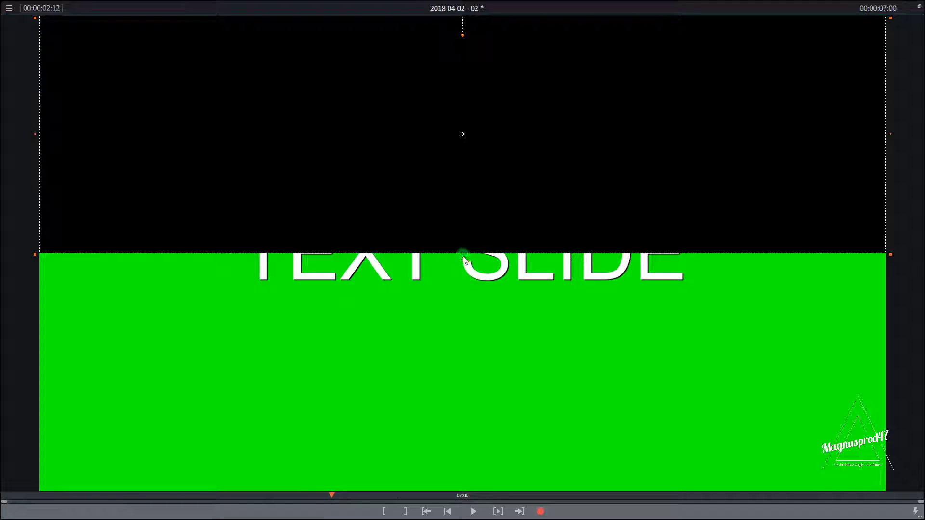
left_click_drag(463, 255, 466, 213)
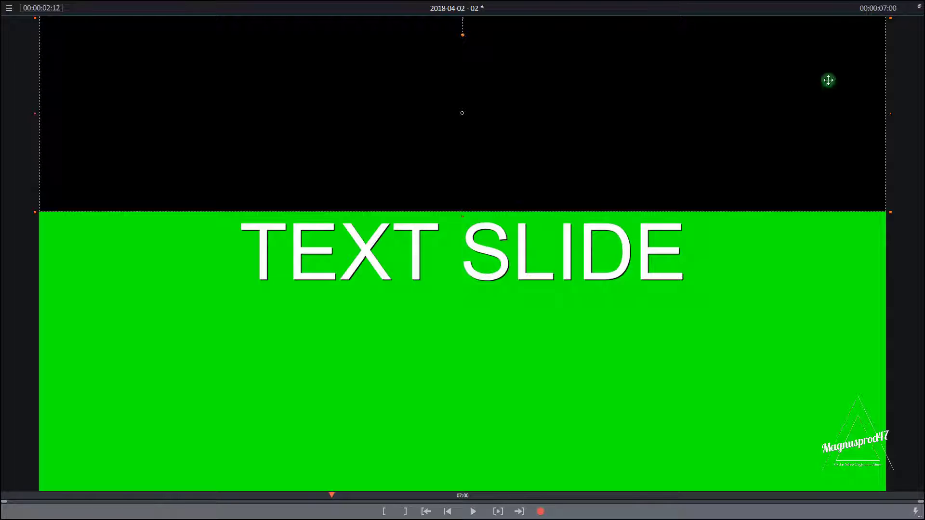
left_click(919, 6)
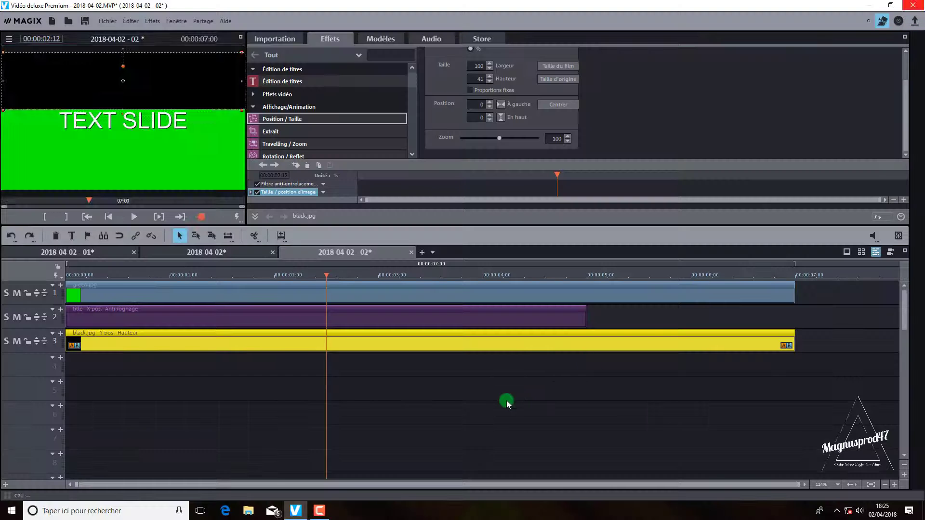
Duplicate the black clip from track 3 and place the copy at the start of track 4.
left_click(506, 400)
left_click(380, 337)
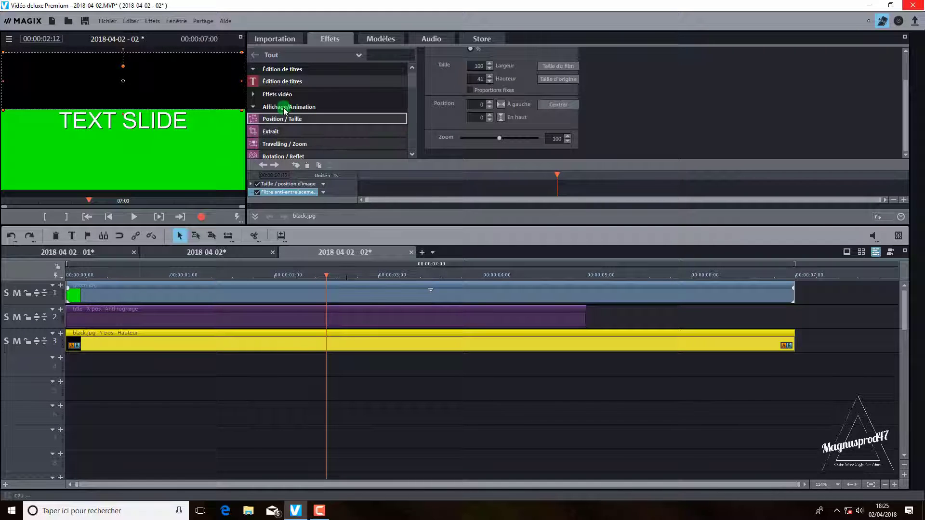
right_click(351, 347)
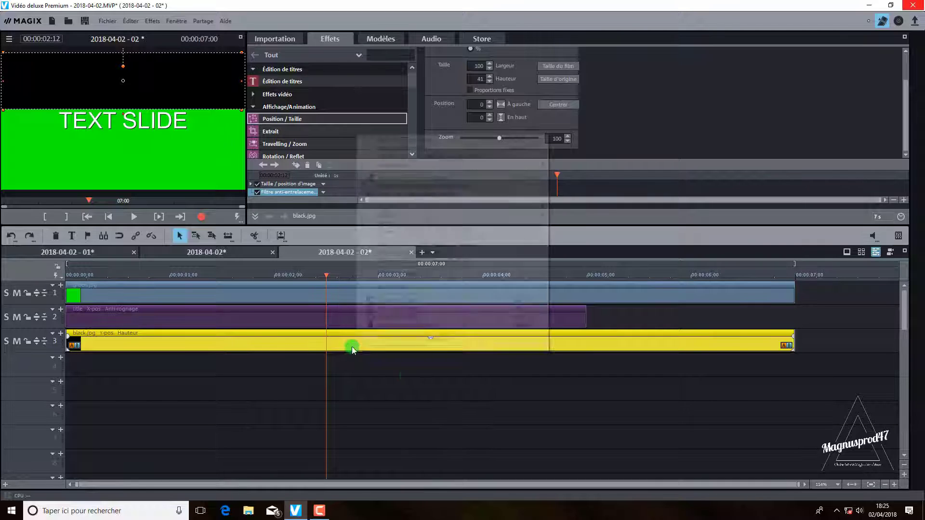
left_click(398, 300)
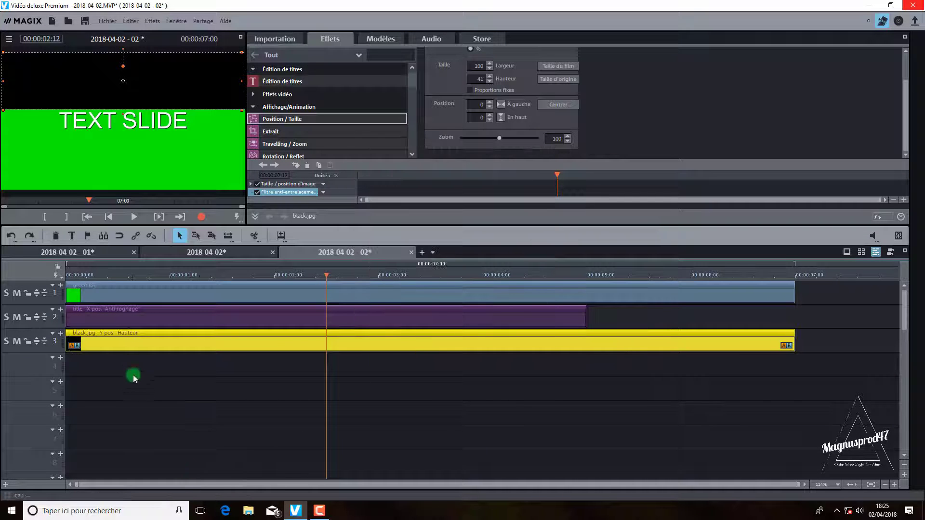
right_click(156, 377)
left_click(176, 382)
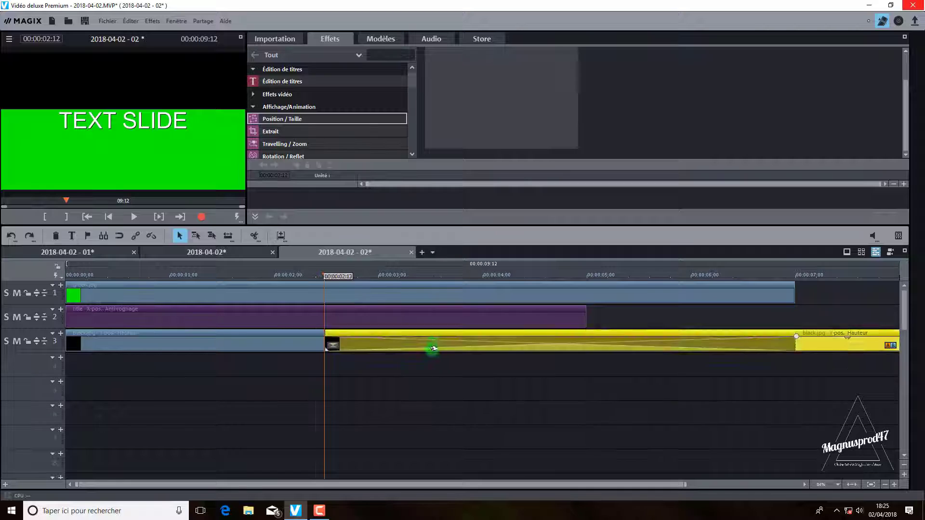
left_click_drag(434, 348, 178, 374)
left_click(244, 370)
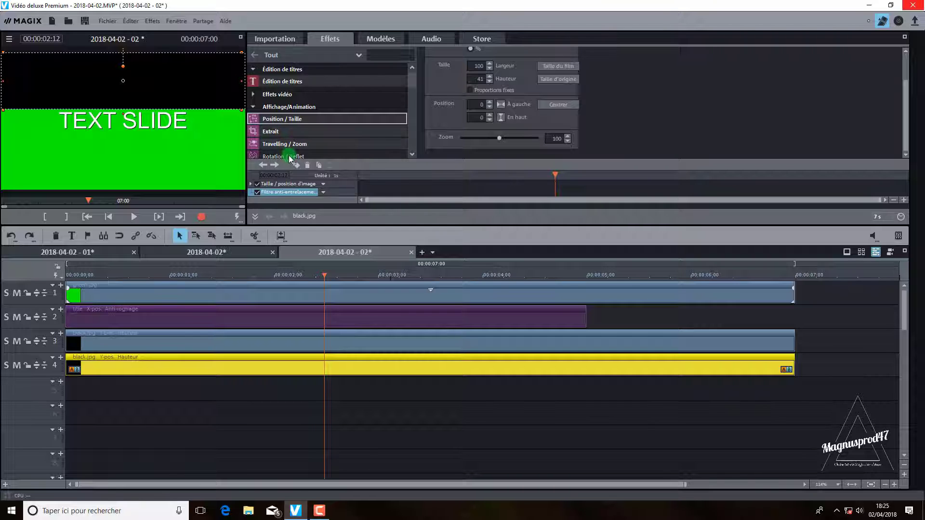
Open the Rotation / Reflet effect for the black copy on track 4 and bring its mirror options into view.
left_click(290, 156)
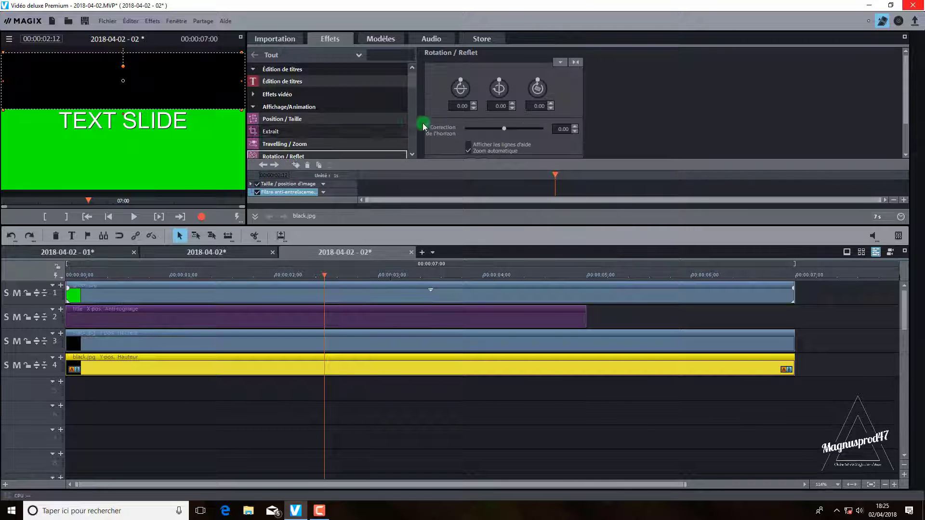
left_click(412, 91)
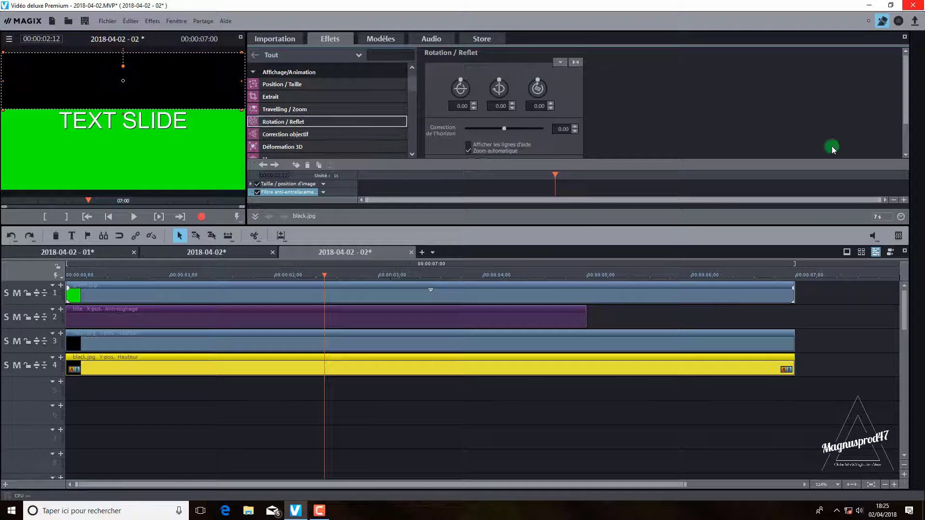
scroll(900, 78, "down", 2)
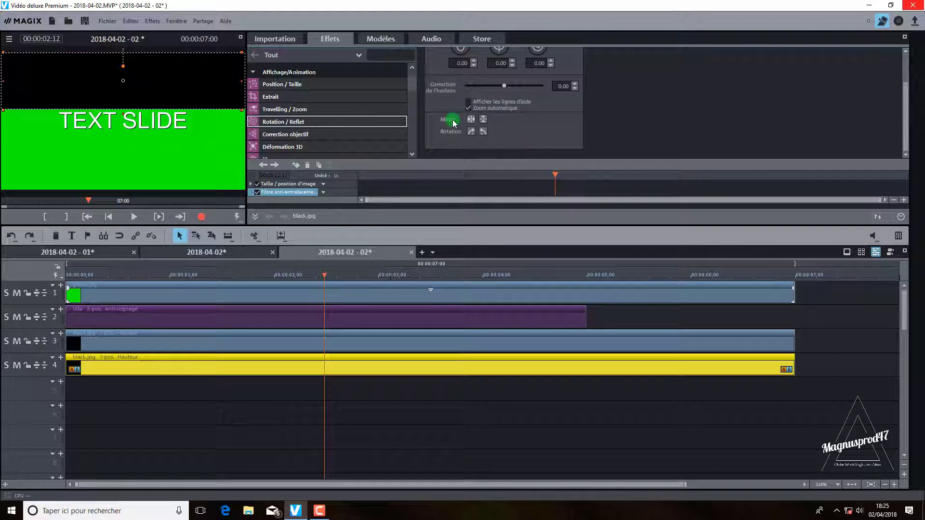
Copy the title clip from track 2 and place the duplicate on track 5, starting at 00:00:01:16.
right_click(445, 322)
left_click(470, 286)
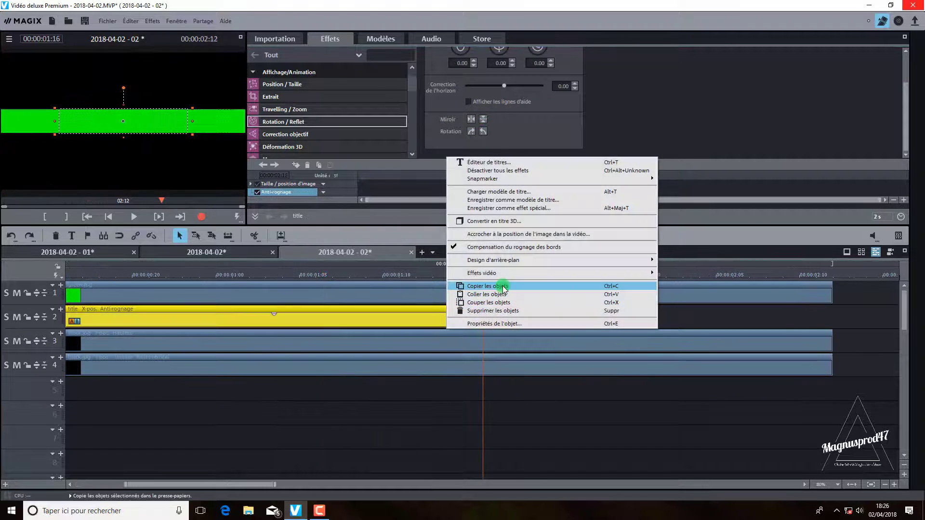
right_click(527, 393)
left_click(567, 399)
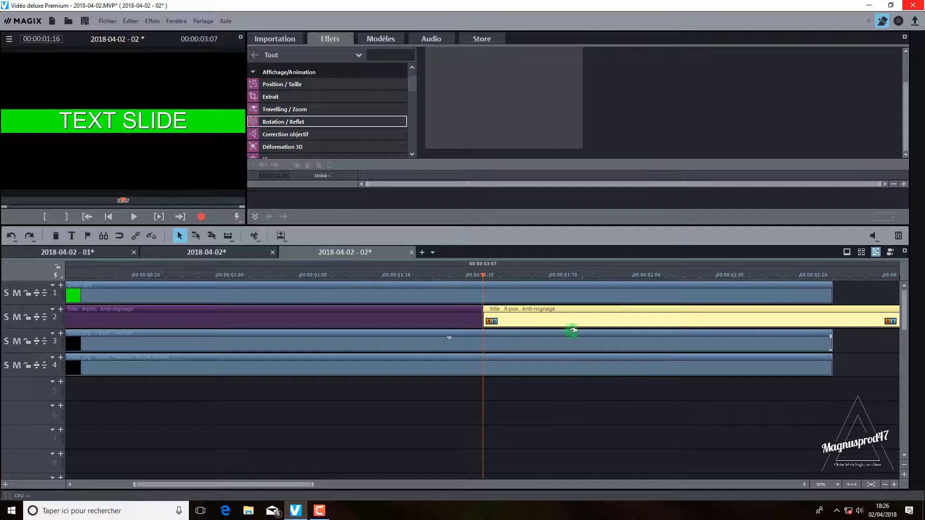
left_click_drag(572, 320, 572, 388)
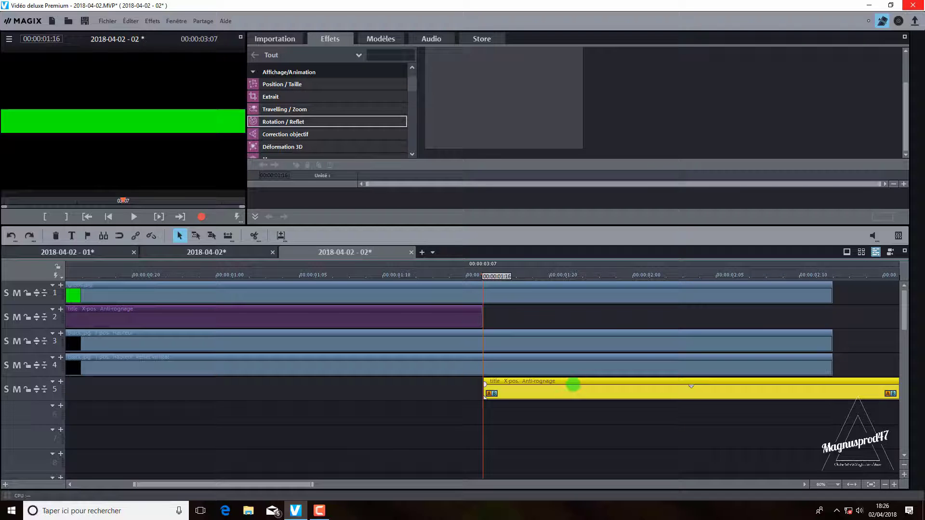
Split the title clip on track 5 at 00:00:02:12, the end of the background clip, and delete the excess.
left_click(833, 273)
left_click(846, 391)
left_click(253, 236)
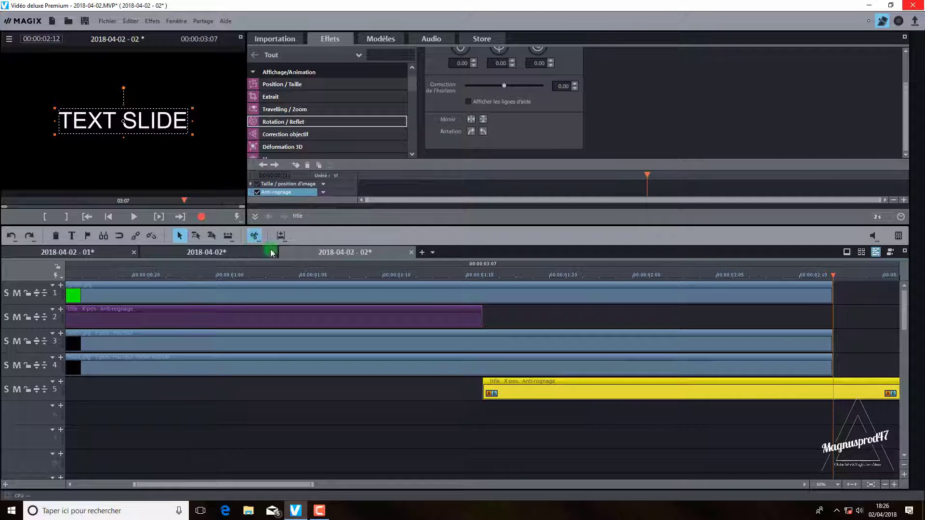
left_click(861, 395)
key("Delete")
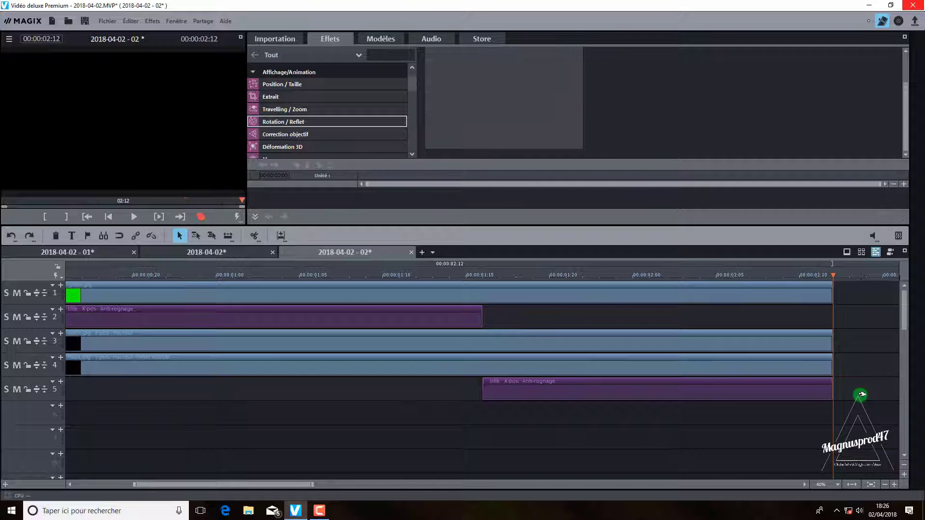
Duplicate the black clip from track 4 and place the copy on track 6, starting at 00:00:01:16.
left_click(681, 367)
right_click(681, 368)
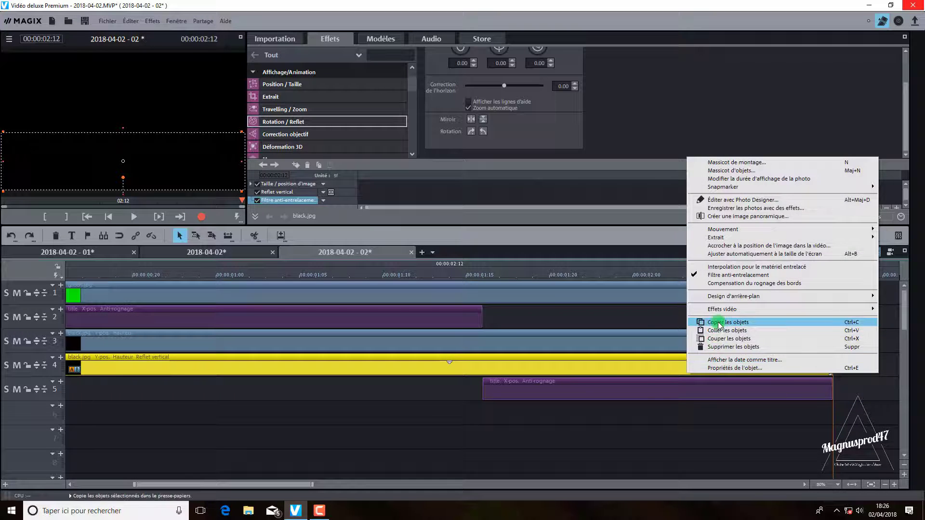
left_click(719, 322)
right_click(698, 418)
left_click(749, 424)
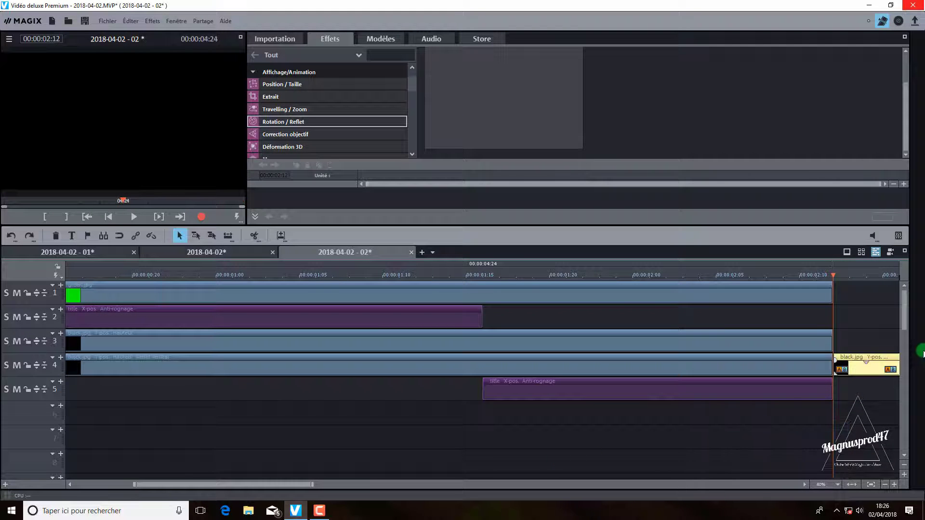
left_click_drag(875, 367, 524, 415)
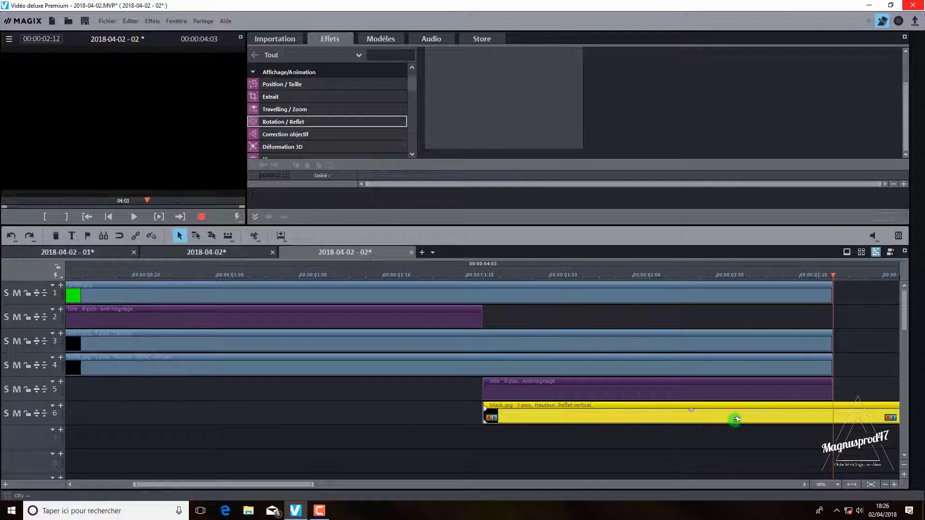
Rotate the black copy on track 6 by 90° counterclockwise, then centre it and set its left position to 0.
left_click_drag(830, 272, 634, 330)
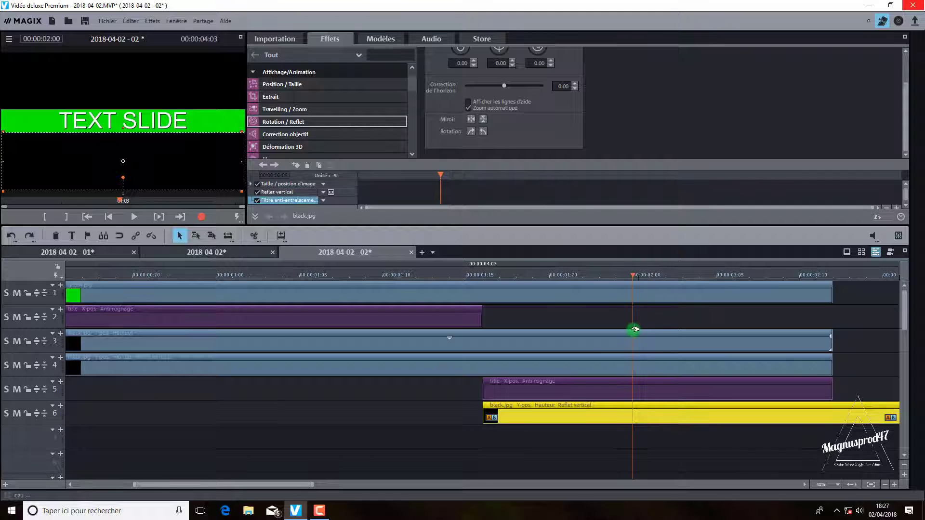
left_click(483, 132)
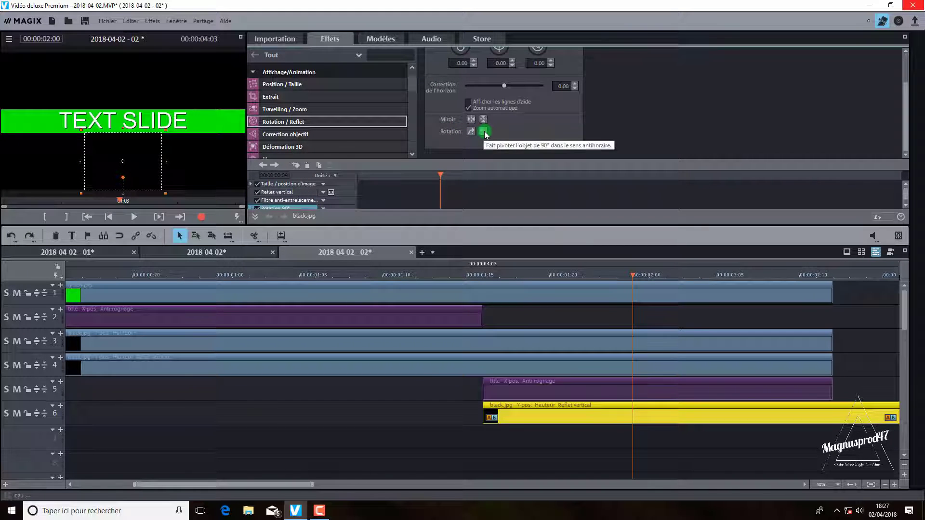
left_click(303, 101)
left_click(300, 85)
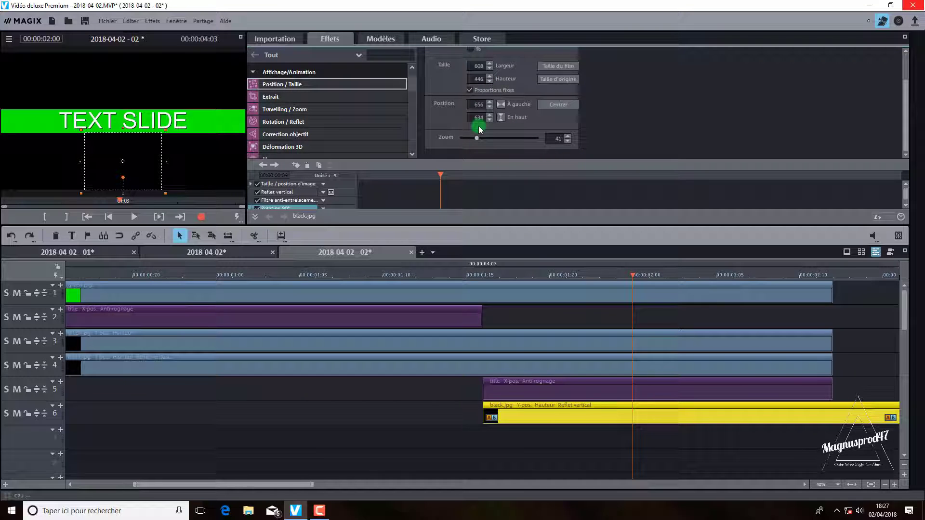
left_click(557, 104)
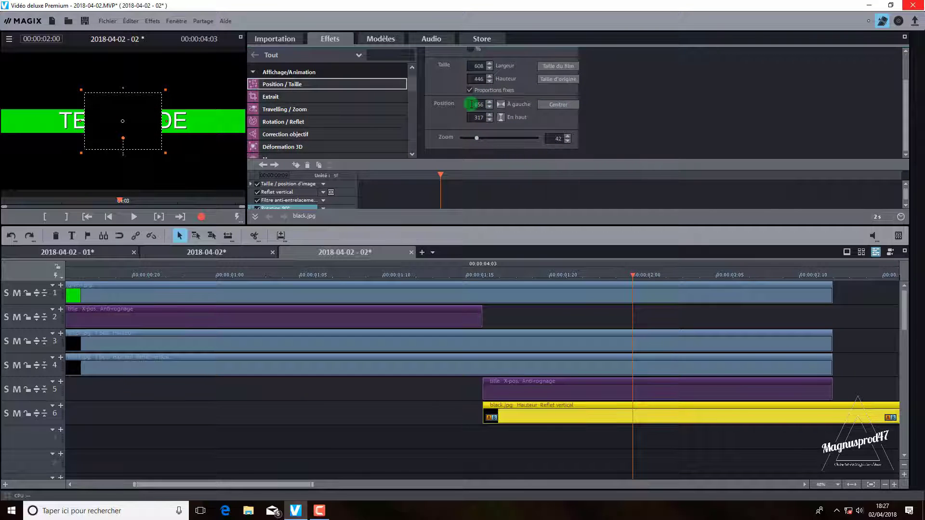
scroll(471, 104, "down", 6)
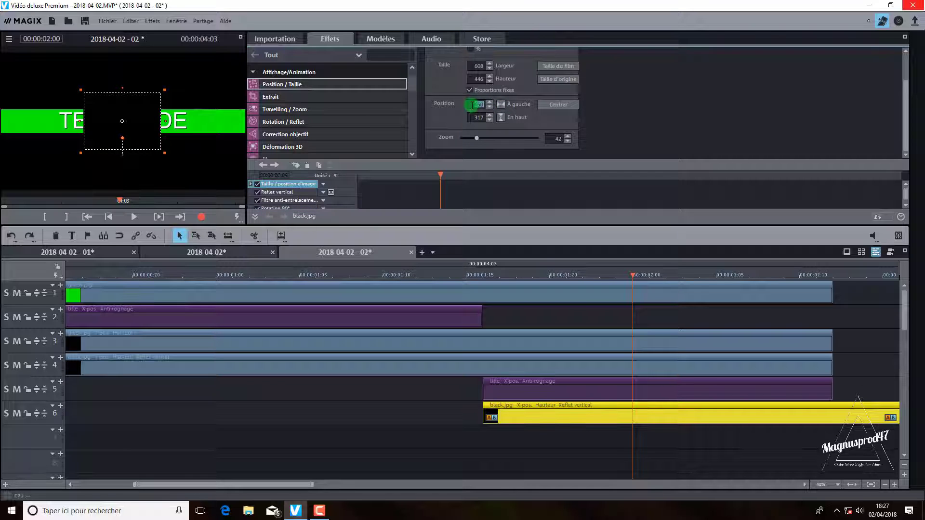
type("0")
key("Return")
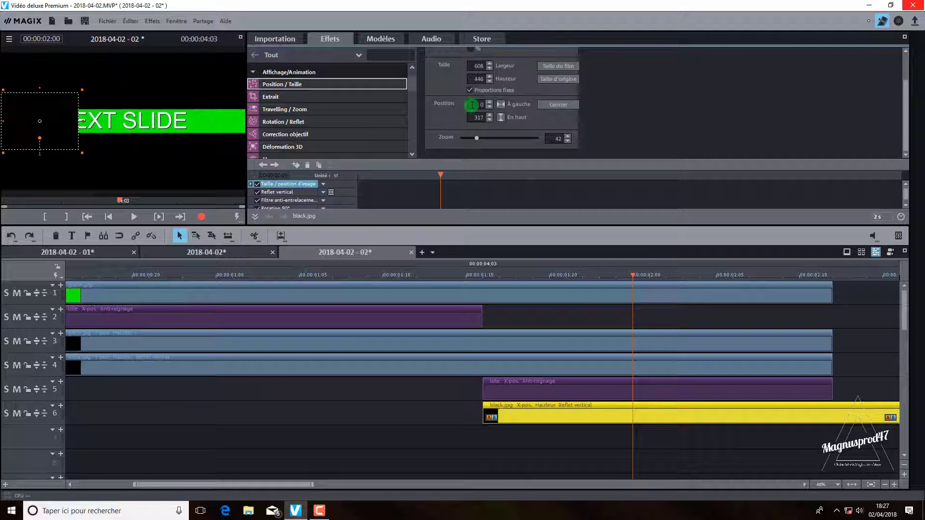
In the enlarged preview, shrink the rotated black block to about 435 × 320 so its right edge sits just before the title text.
left_click(241, 37)
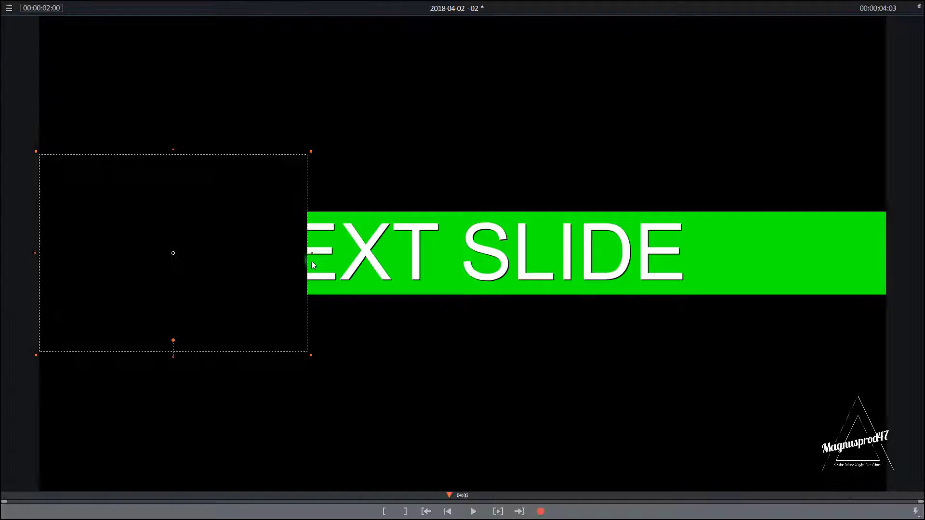
left_click_drag(313, 253, 236, 256)
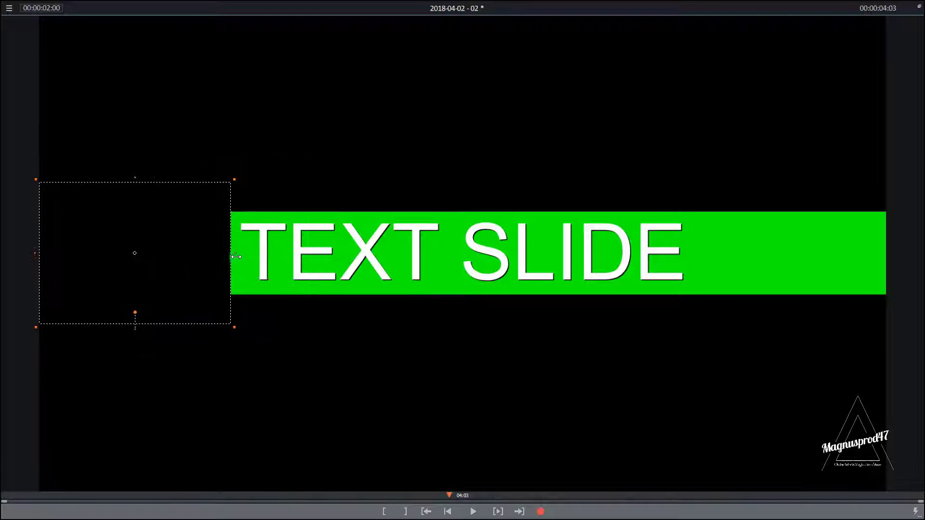
left_click(919, 6)
Duplicate the black block from track 6 and place the copy on track 7, starting at 00:00:01:16.
right_click(606, 410)
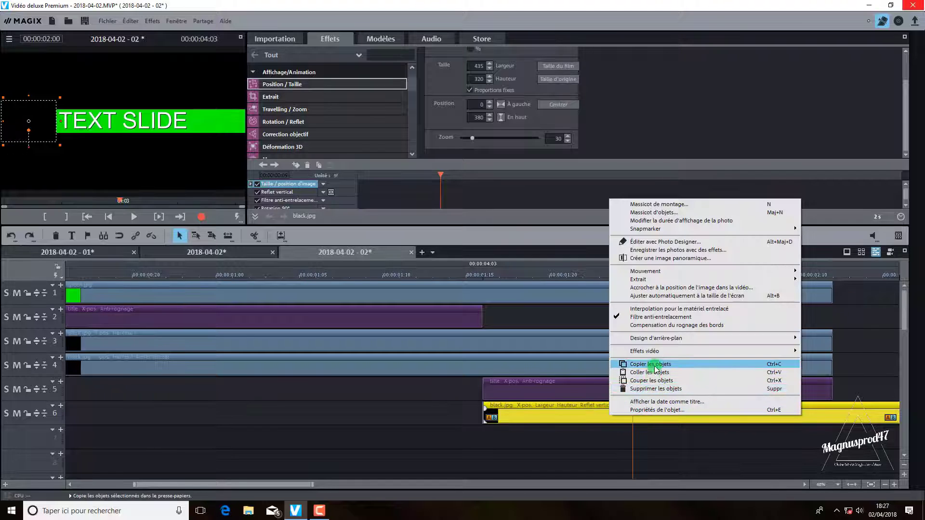
left_click(636, 367)
right_click(648, 437)
left_click(695, 391)
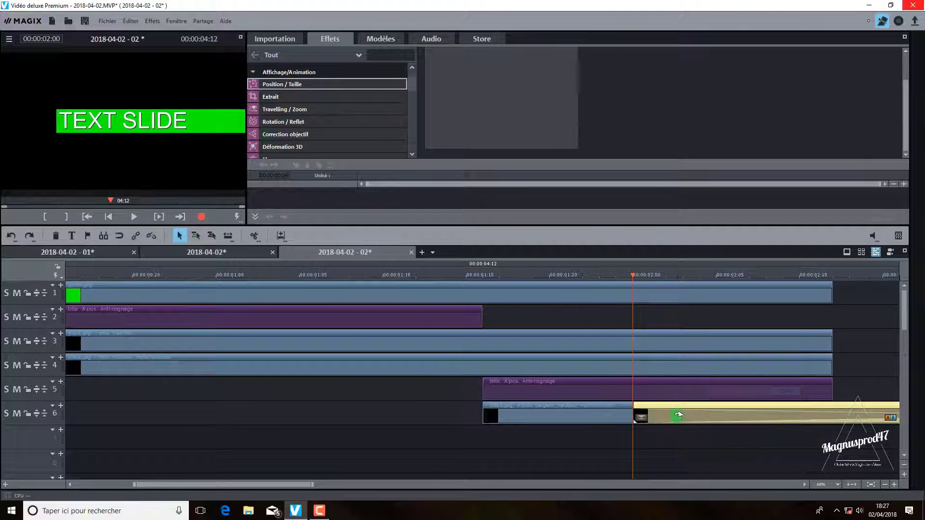
left_click_drag(645, 437, 578, 441)
Split the black clips on tracks 6 and 7 together at 00:00:02:12 and remove the excess.
left_click(831, 274)
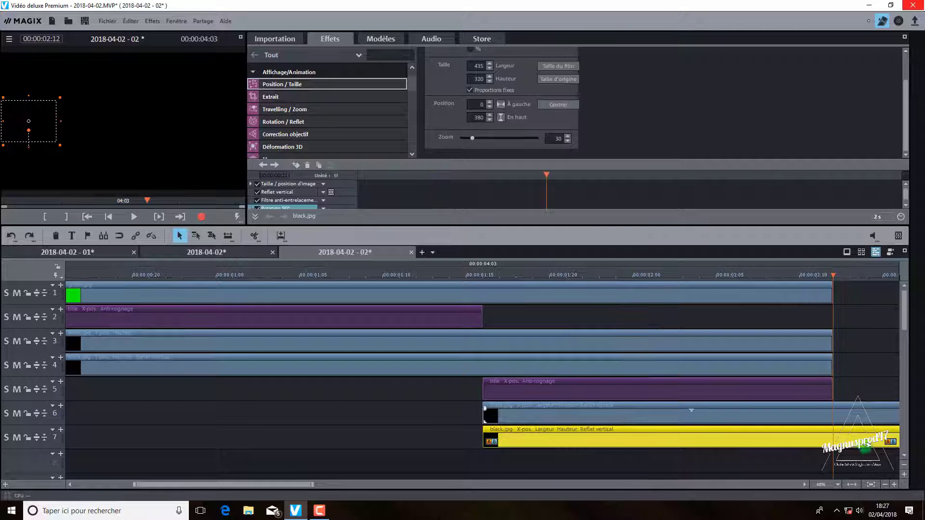
left_click(863, 409)
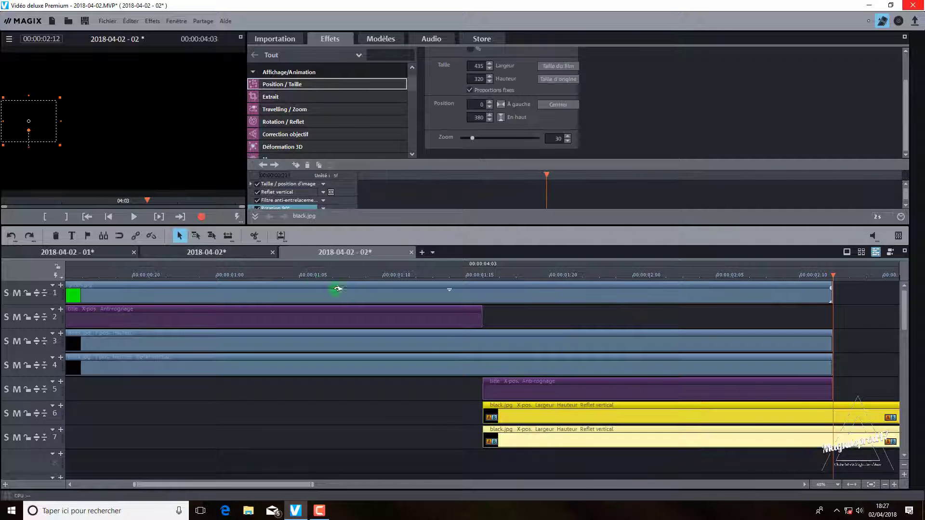
left_click(257, 238)
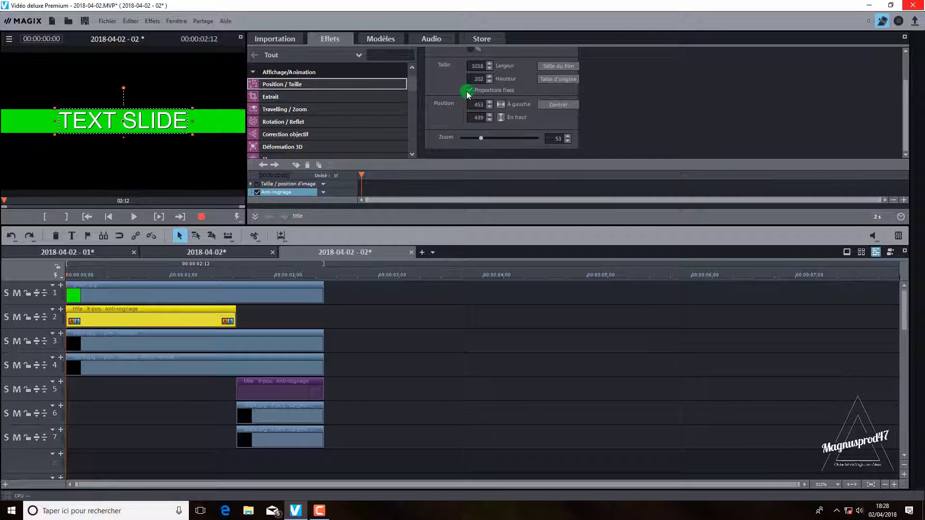
Set the track 2 title's top position to 240 and add a position keyframe at 00:00:00:00.
left_click(474, 105)
left_click(476, 118)
key("ctrl+z")
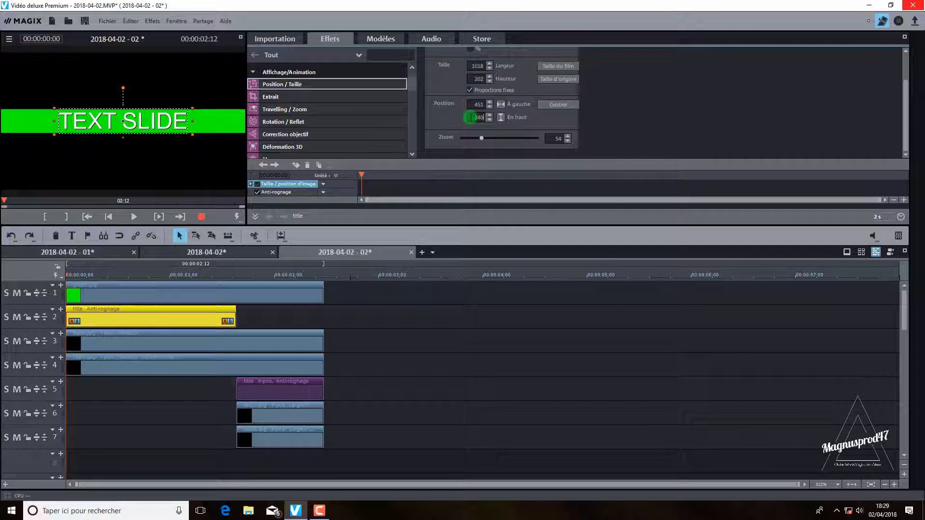
key("Return")
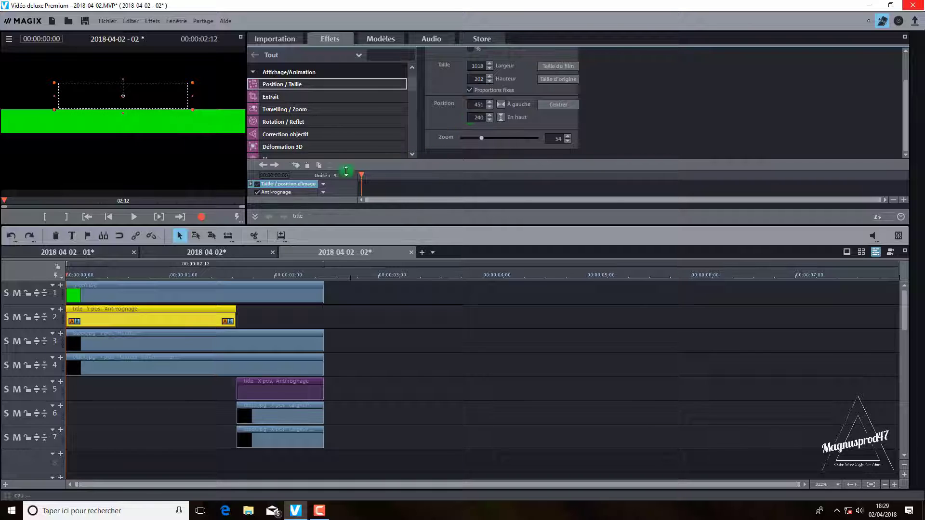
left_click(297, 166)
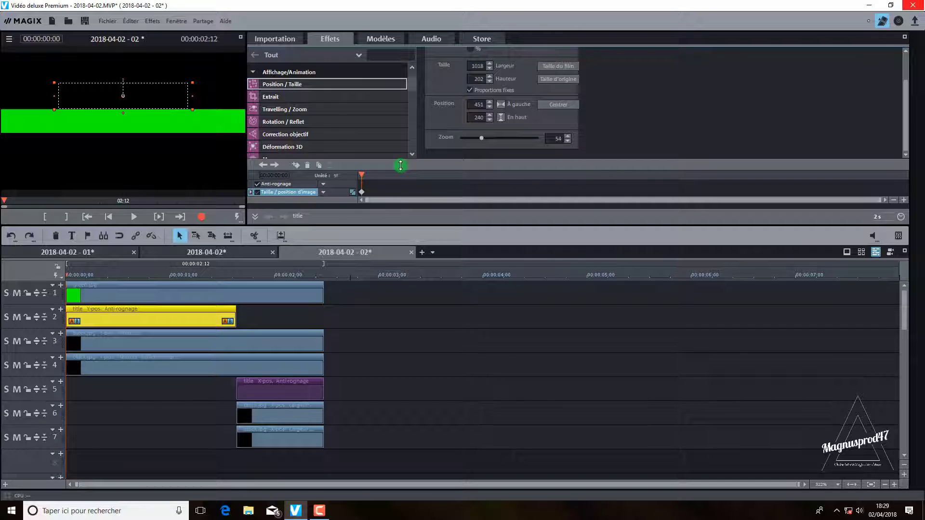
Centre the title at 00:00:00:15 with a keyframe and hold that position with another keyframe one second into the clip.
key("space")
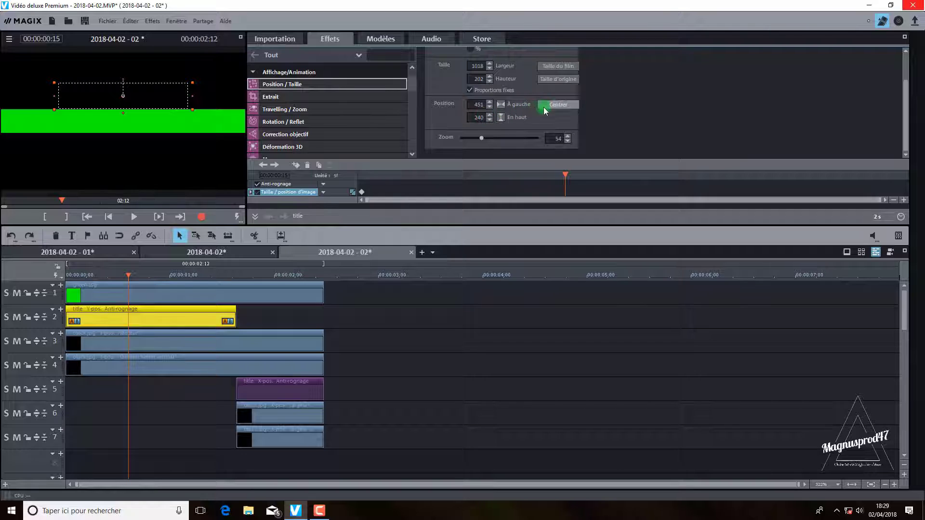
left_click(557, 105)
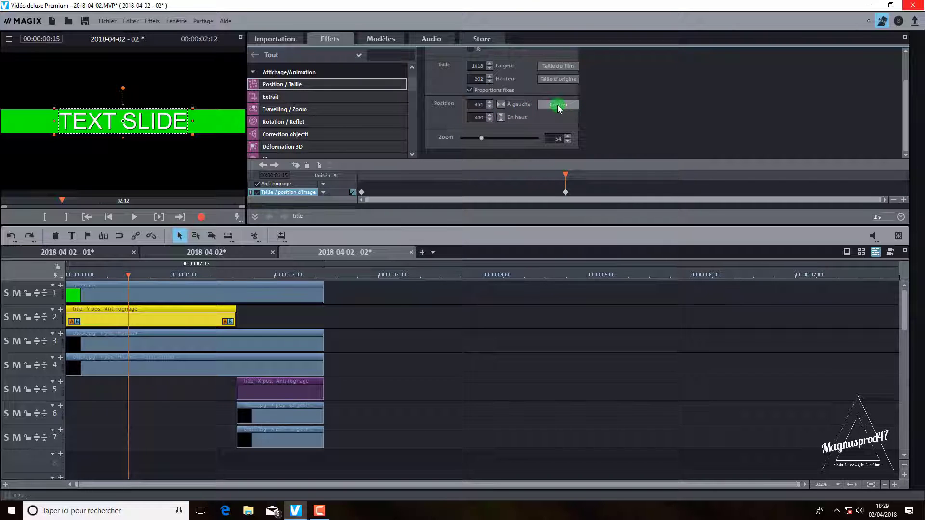
key("space")
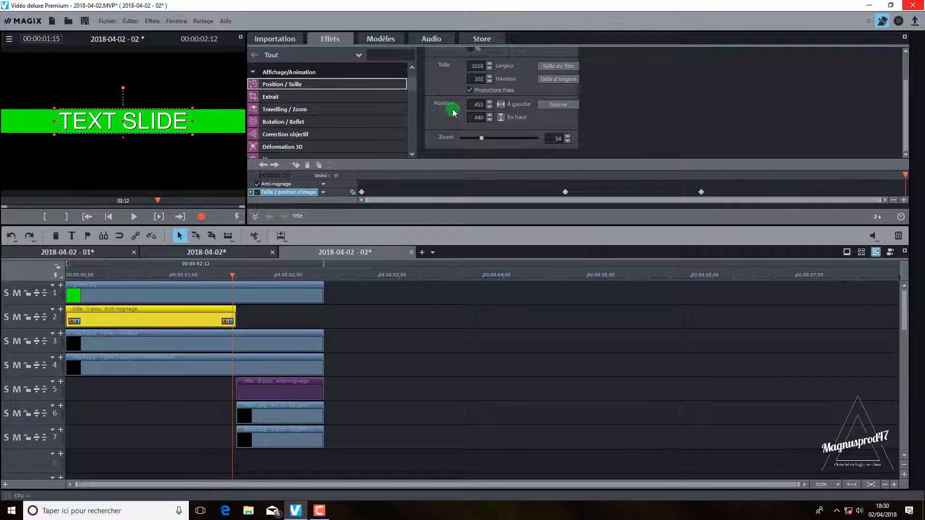
left_click(489, 121)
left_click(472, 118)
key("Return")
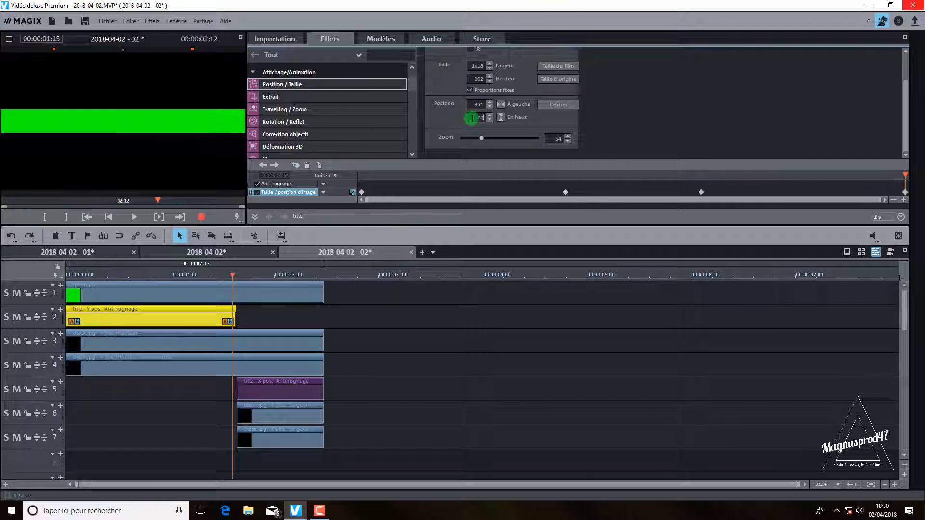
left_click(580, 112)
left_click(566, 104)
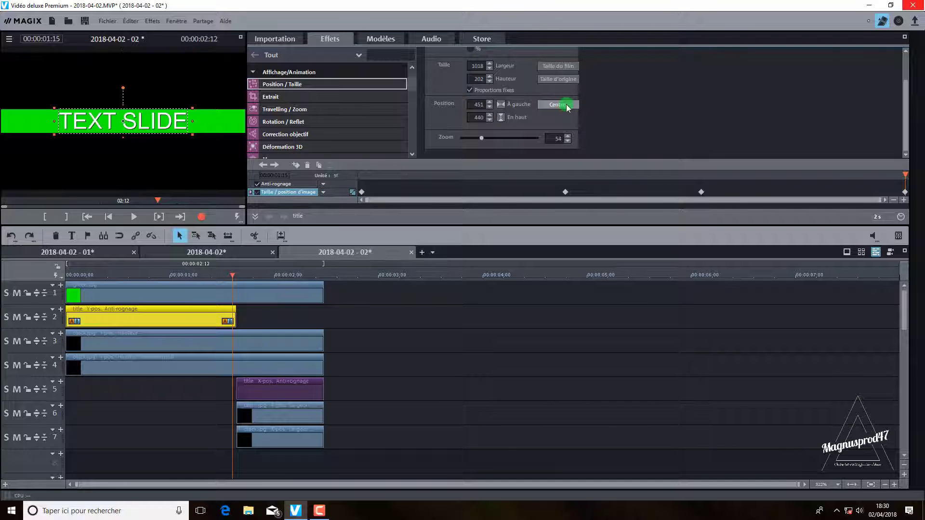
At 00:00:01:15, set the title's top position to 650 so it sits below the green band.
left_click(476, 117)
type("600")
key("Return")
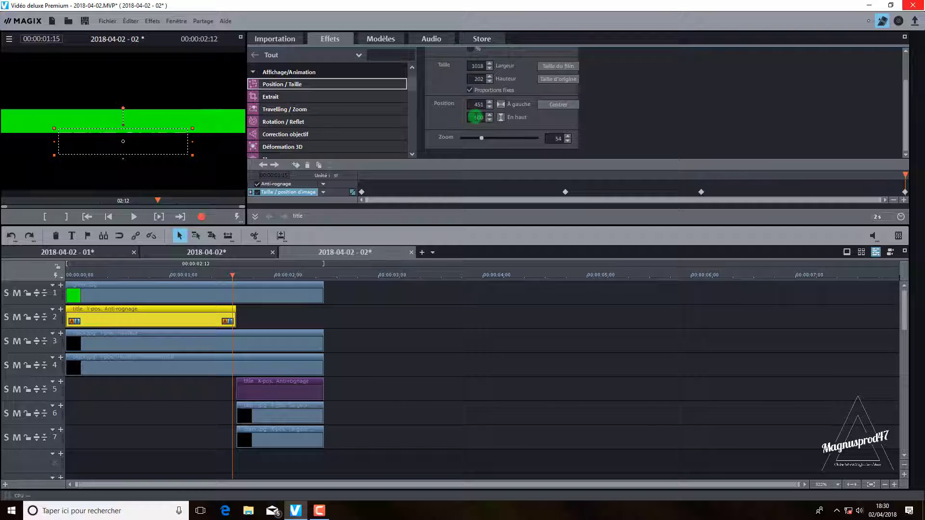
type("650")
key("Return")
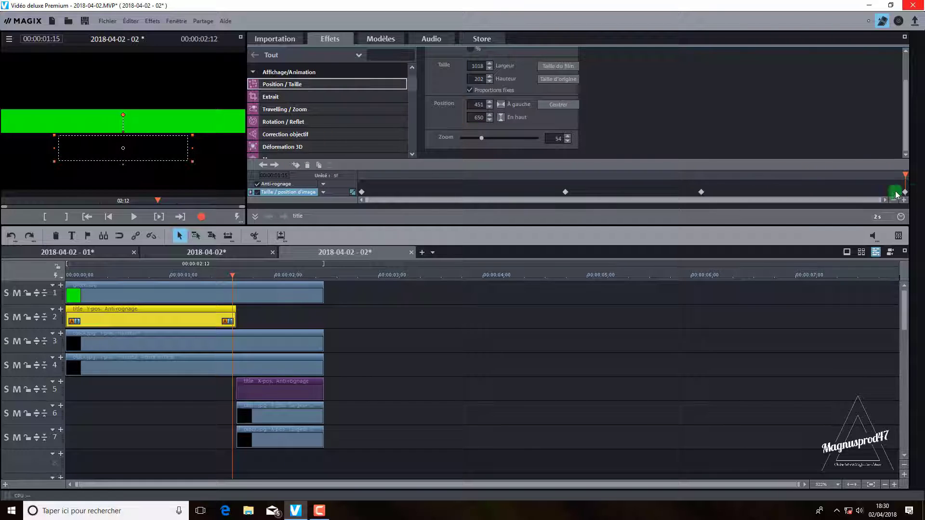
Select all of the track 2 title's position keyframes, from the first at 00:00 to the last at 01:15.
left_click(363, 192)
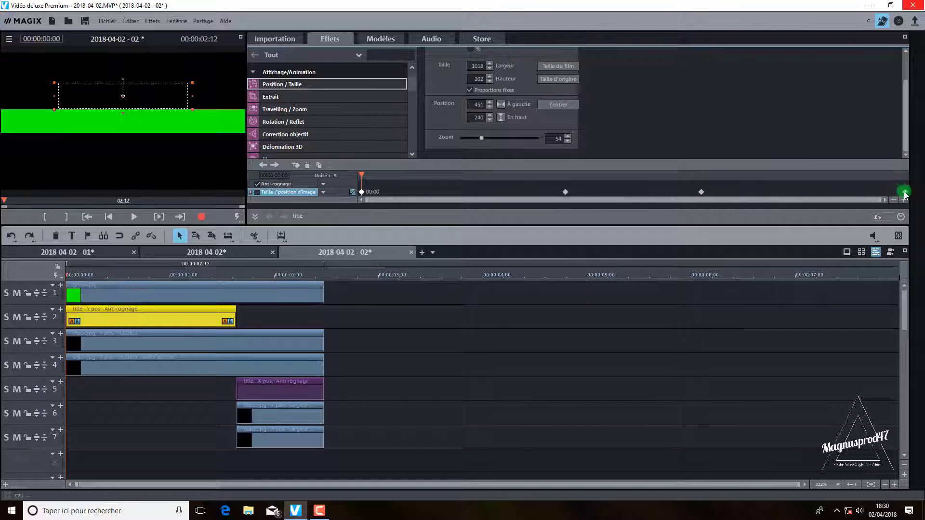
left_click_drag(904, 192, 357, 195)
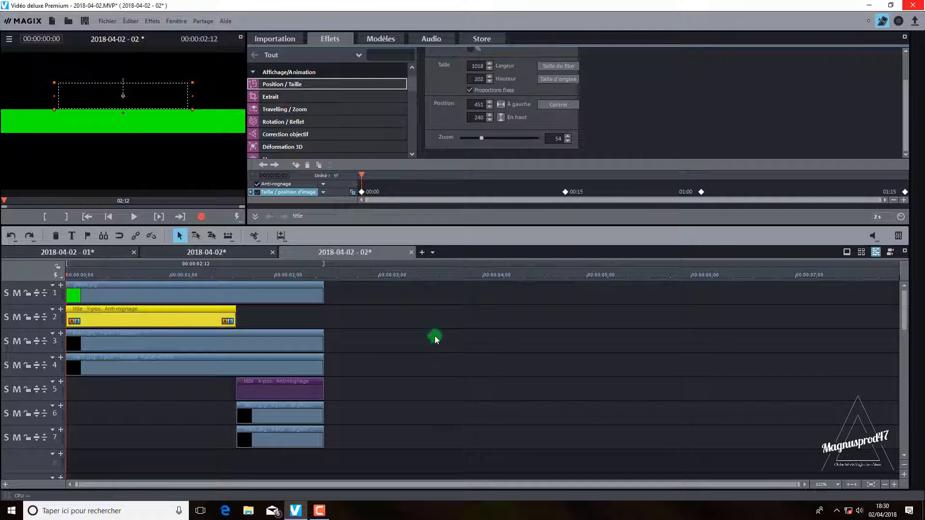
left_click(435, 322)
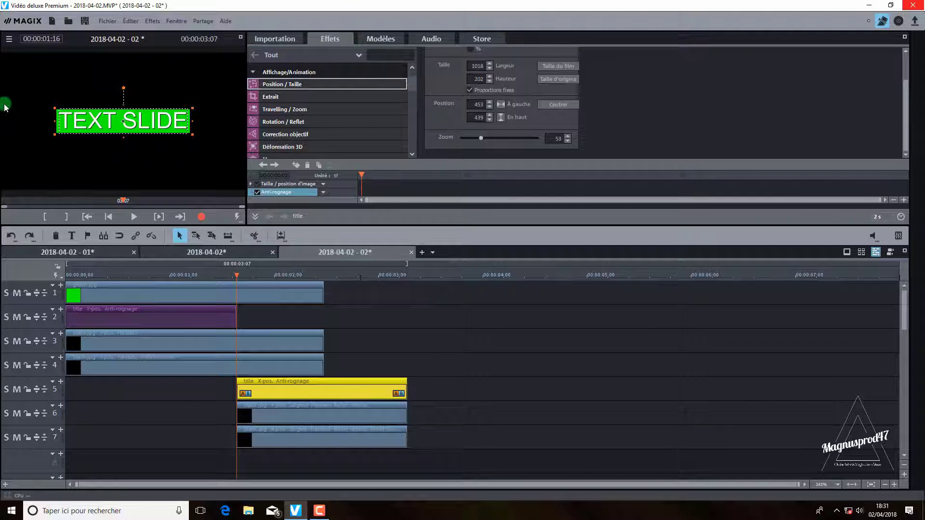
Set the track 5 title's left position to -800 and add a position keyframe at 00:00:01:16.
double_click(471, 104)
type("-100")
key("Return")
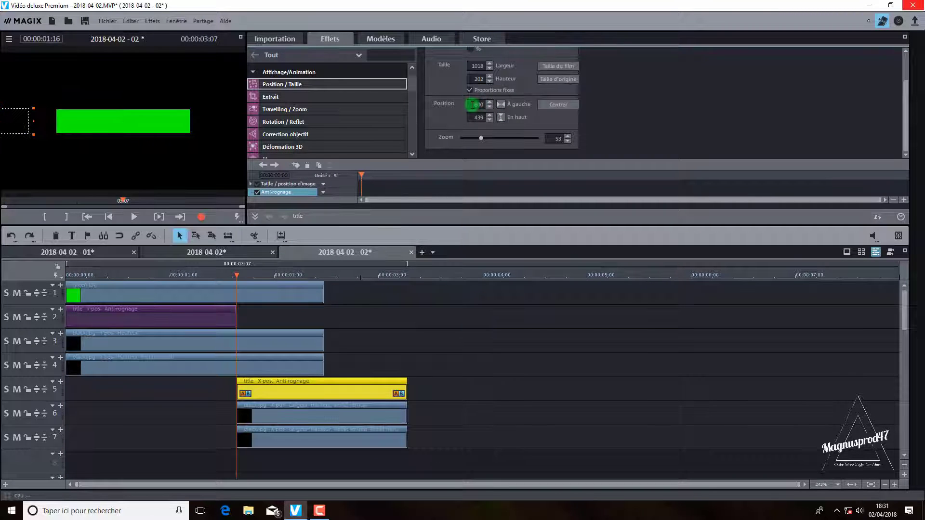
left_click(294, 165)
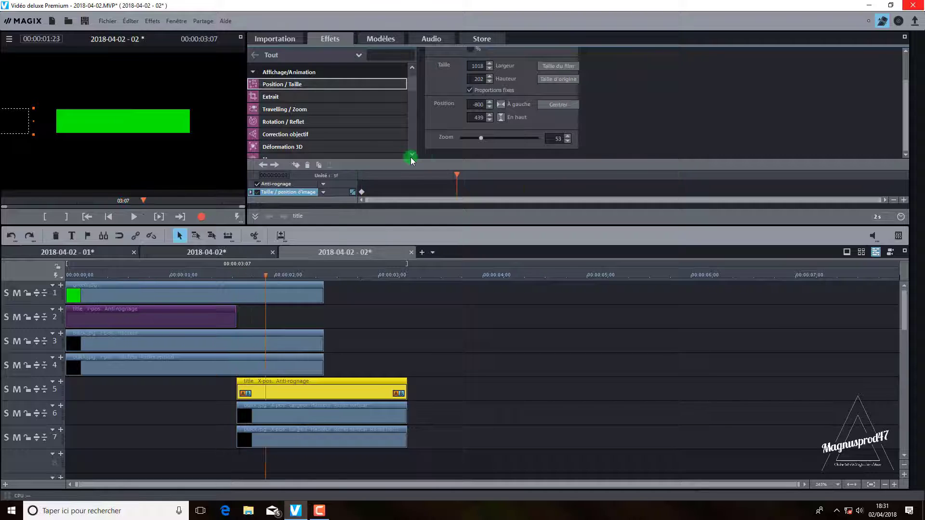
Centre the track 5 title with a second position keyframe and add a hold keyframe at 00:00:02:16.
left_click(542, 104)
key("space")
key("space")
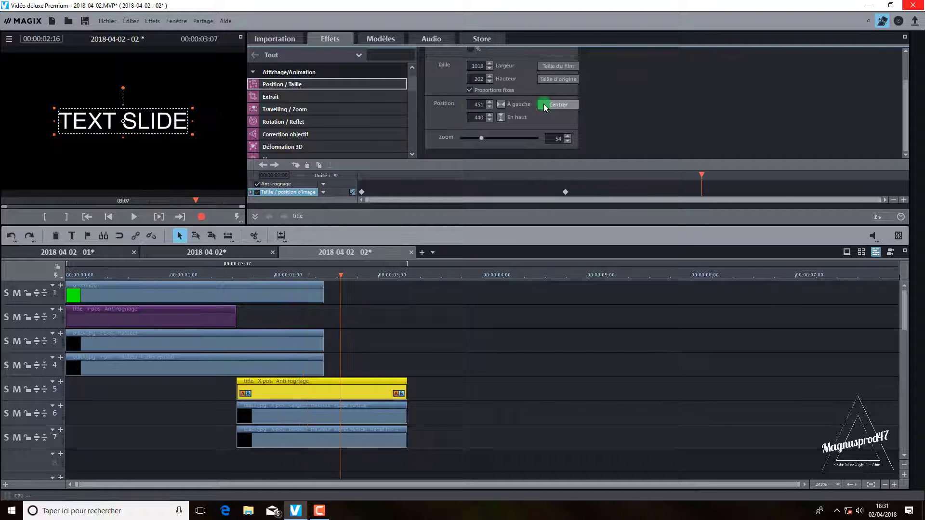
left_click(489, 115)
left_click(294, 165)
key("space")
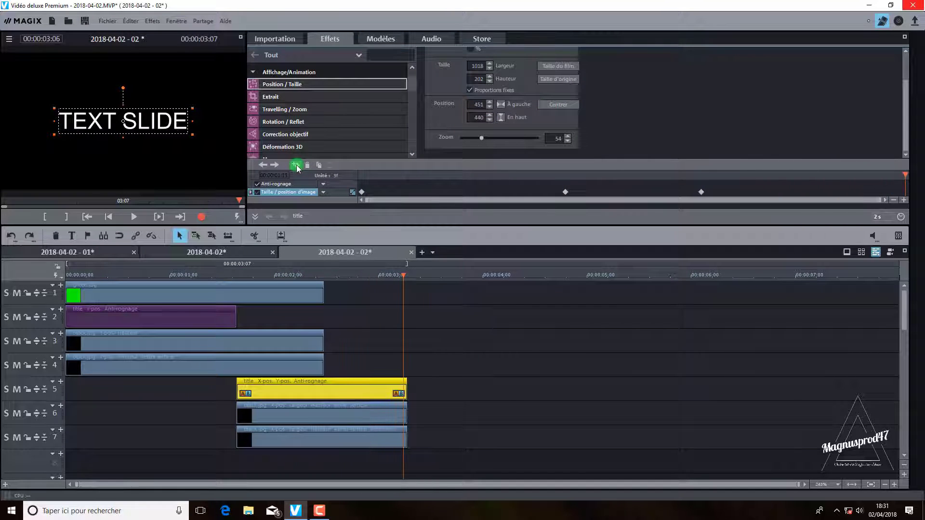
Set the track 5 title's left position to 1500 in a keyframe at 00:00:03:06.
type("1120")
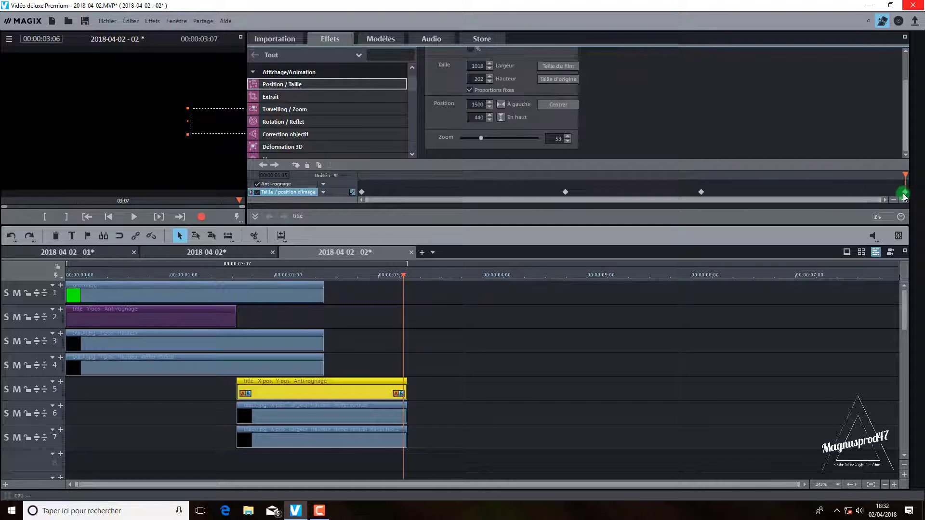
left_click(470, 311)
Delete the green image from track 1 and play the title animation from the start.
key("Home")
left_click(37, 282)
key("Delete")
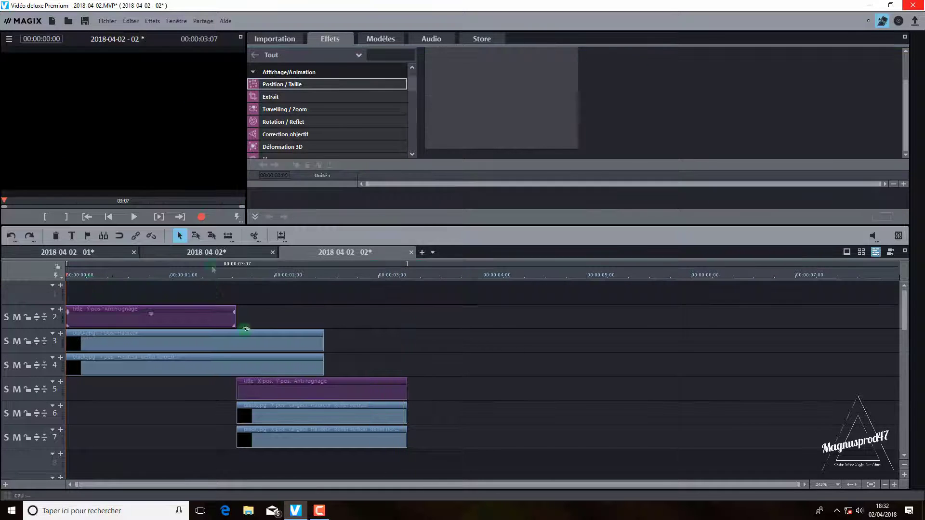
left_click(135, 217)
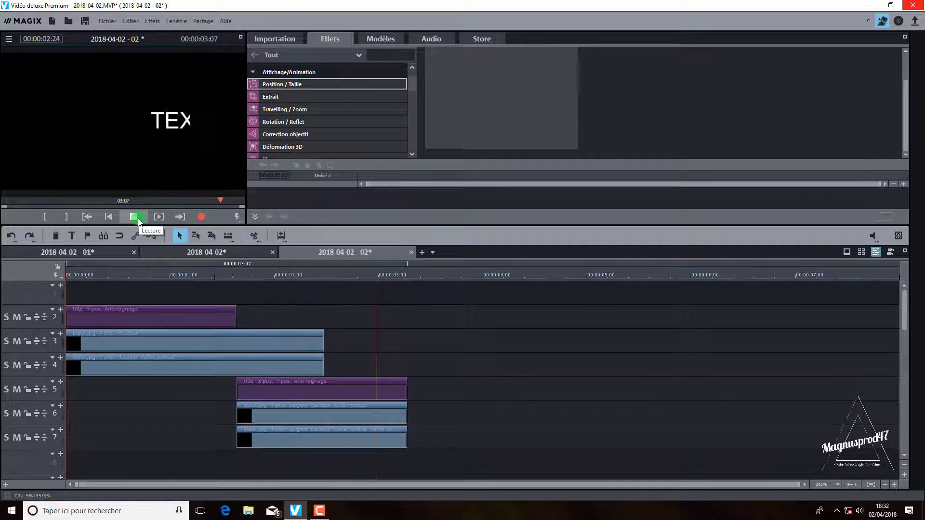
left_click(135, 217)
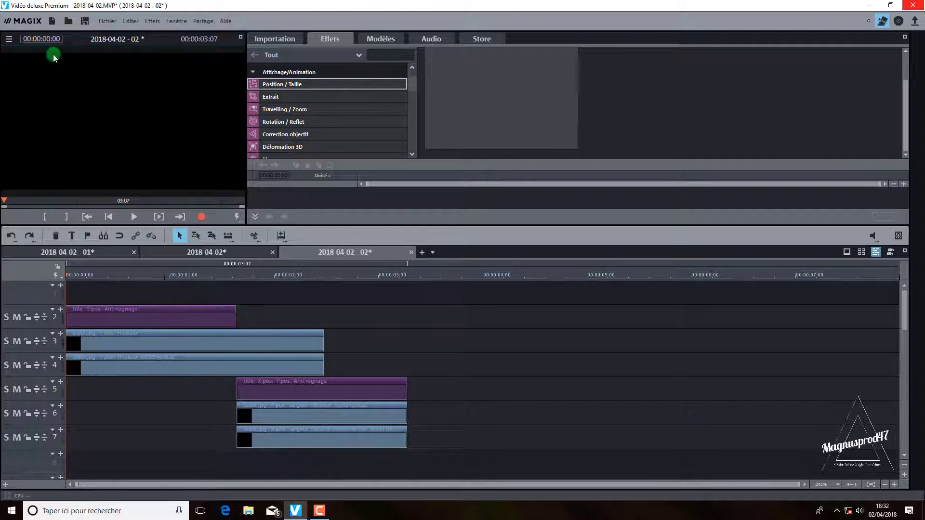
Export the film as MPEG-4 using the MP4-FullHD 1920 x 1080 25p preset.
left_click(107, 21)
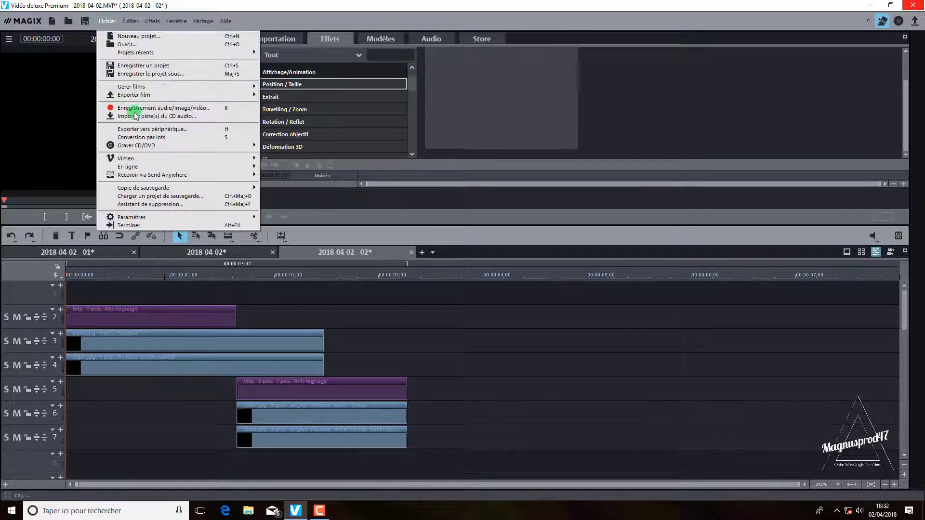
mouse_move(135, 94)
left_click(336, 157)
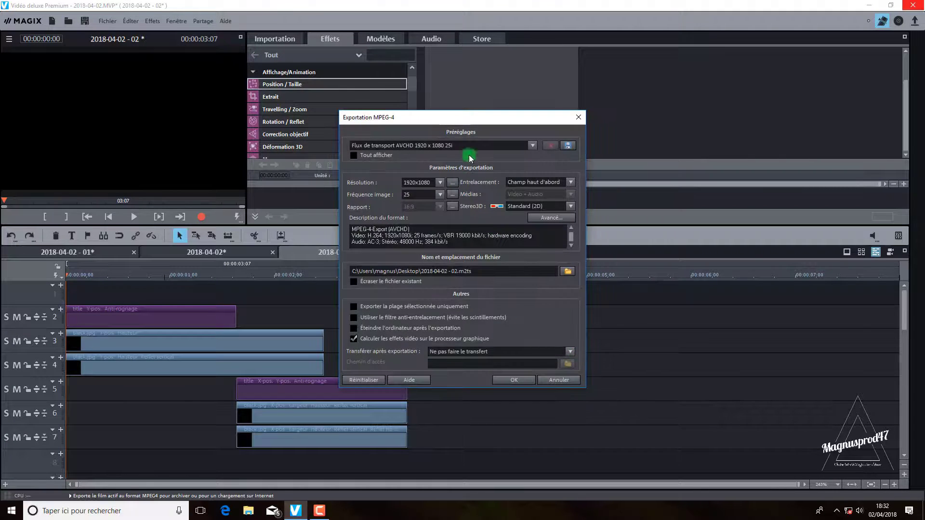
left_click(530, 143)
left_click(486, 187)
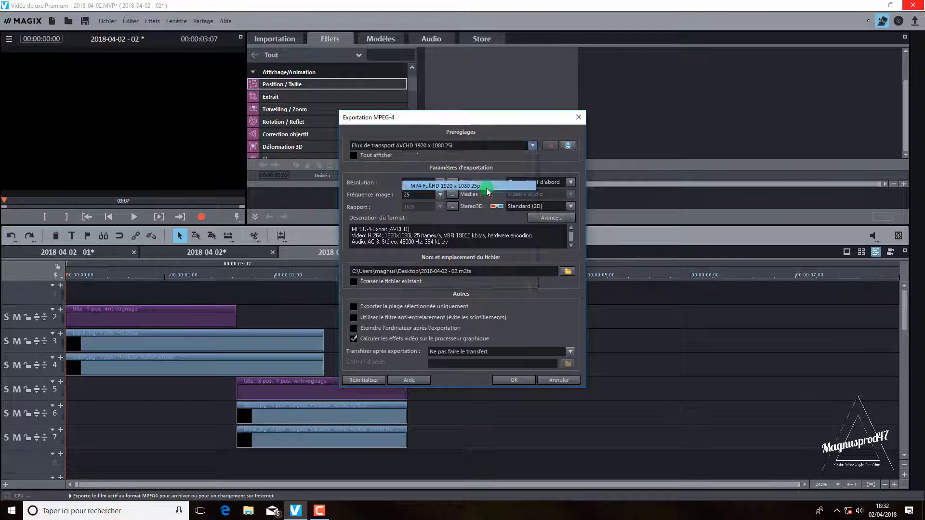
left_click(503, 379)
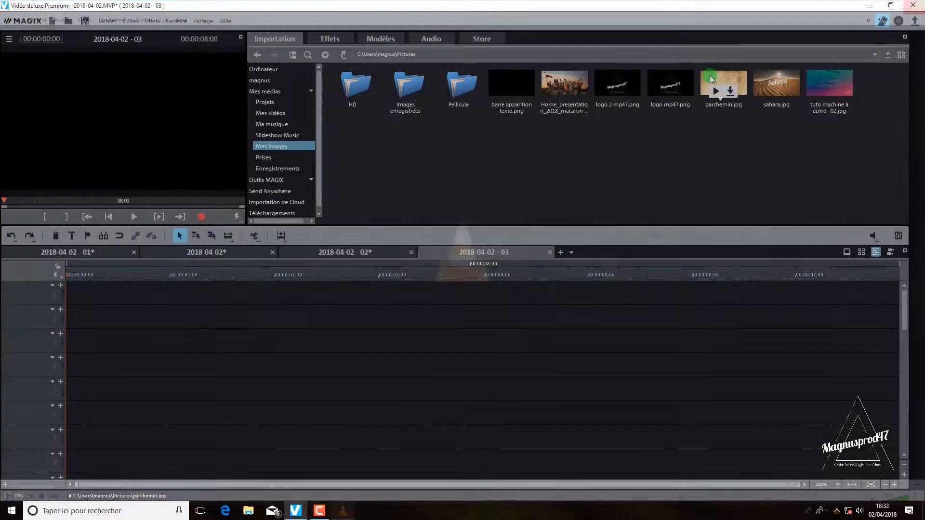
Place parchemin.jpg on track 1 and the desktop video 2018-04-02 - 01.mp4 on track 2, both at the timeline start.
left_click_drag(710, 75, 86, 292)
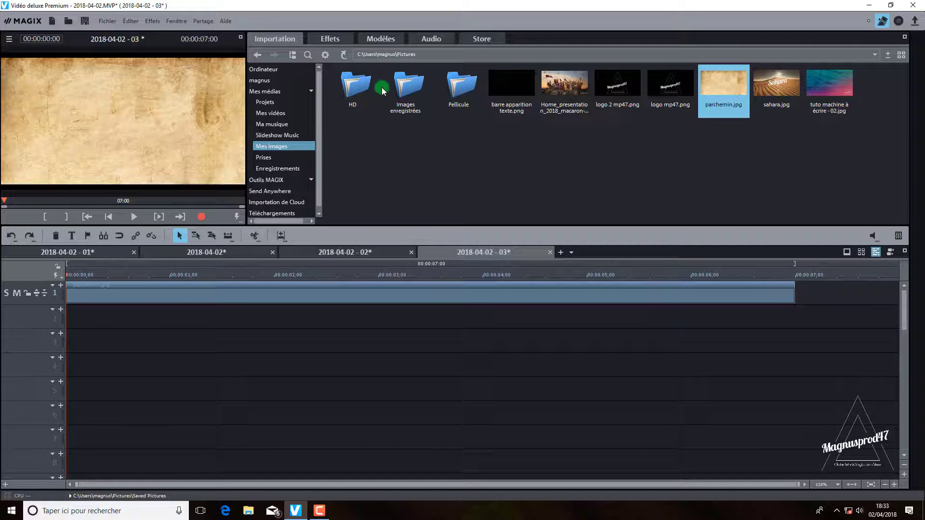
left_click(339, 38)
left_click(264, 39)
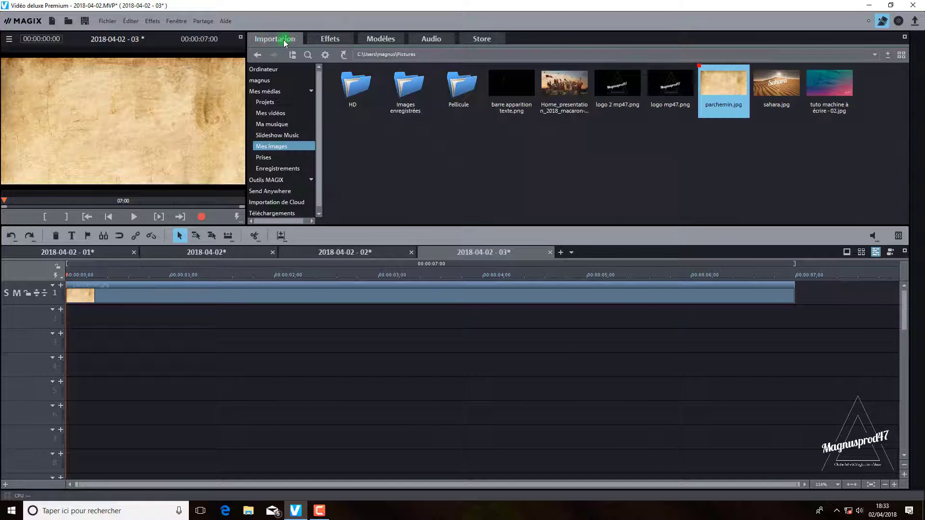
left_click(279, 80)
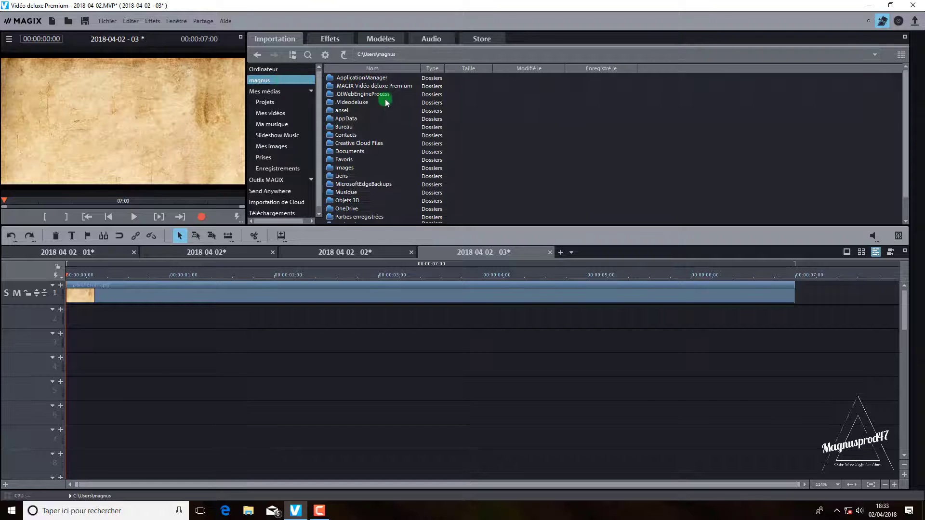
double_click(347, 128)
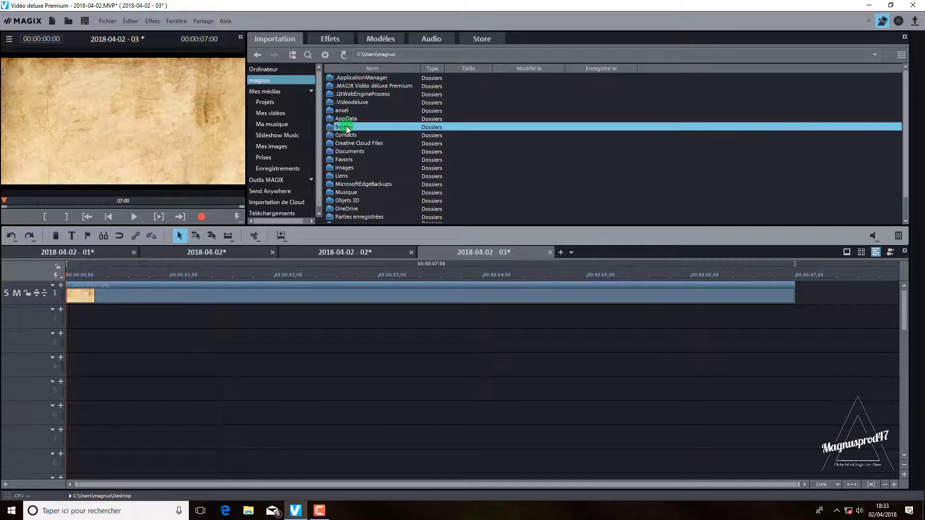
left_click_drag(349, 107, 108, 310)
left_click(169, 327)
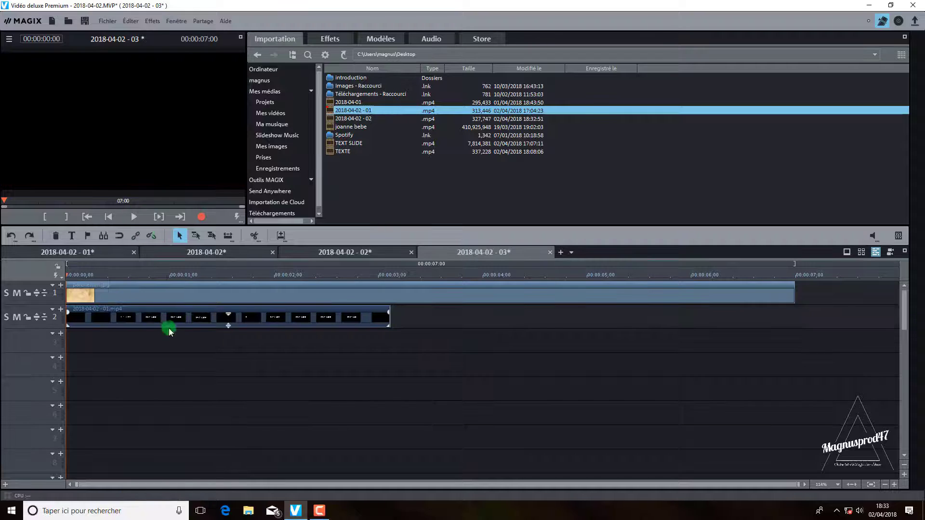
At 00:00:00:16, apply the Chrominance video effect to the track 2 video with black (Noir) as the colour to mask.
left_click(130, 276)
left_click(330, 38)
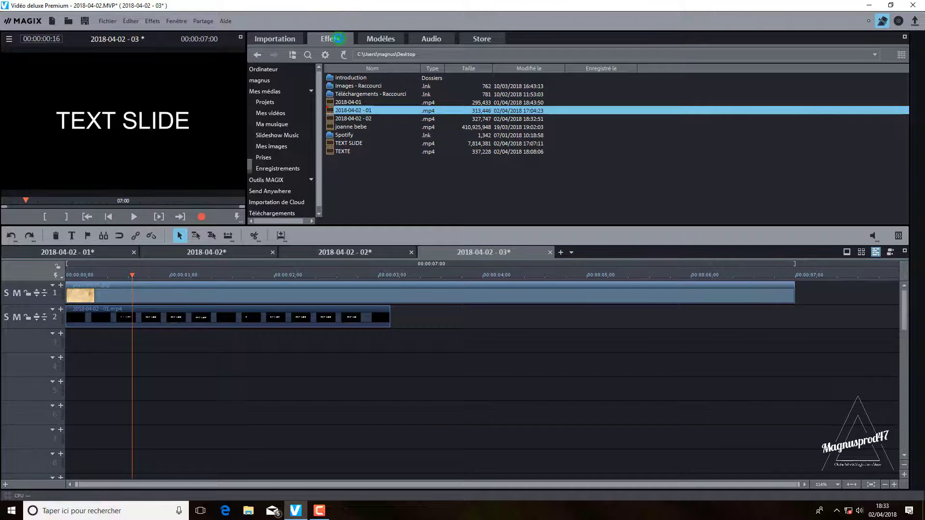
left_click(253, 72)
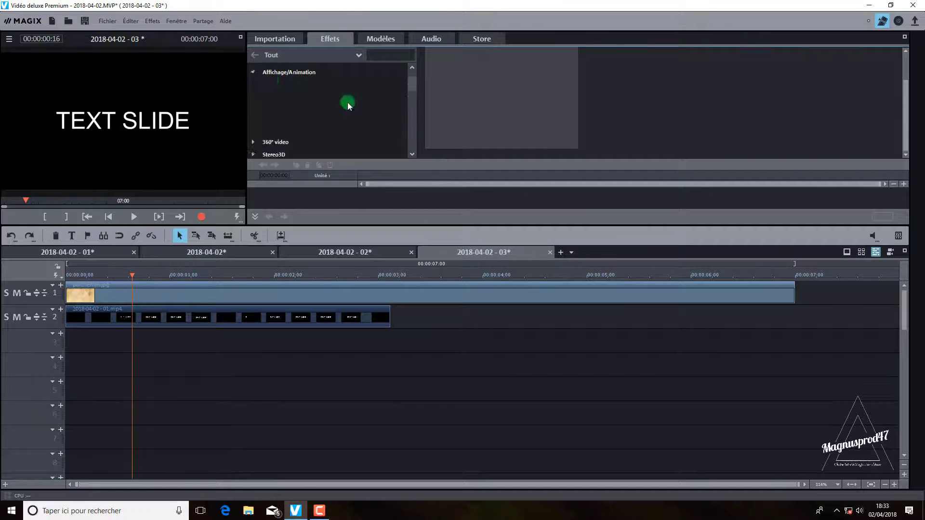
left_click_drag(412, 90, 412, 75)
left_click(265, 80)
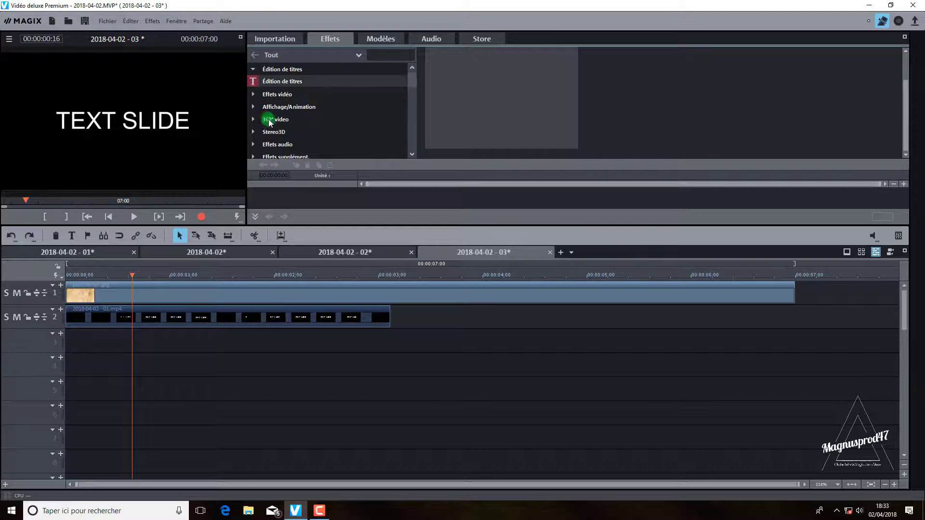
left_click(272, 97)
left_click(275, 144)
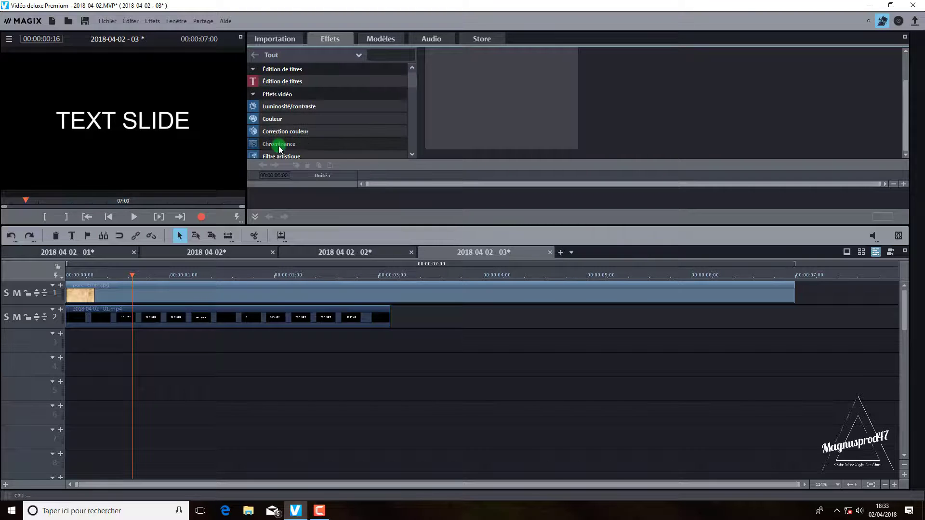
left_click(314, 323)
left_click(520, 120)
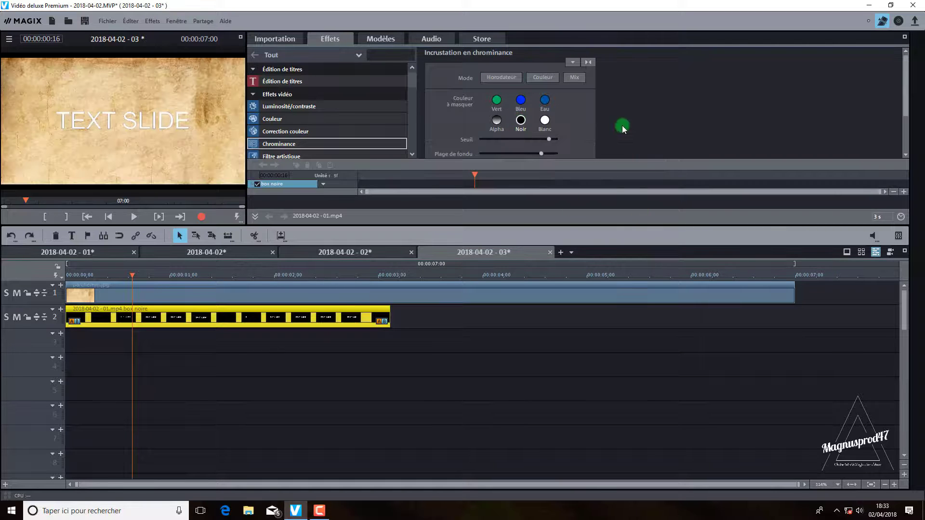
Fine-tune the black key's threshold (Seuil) and reduce its fade range (Plage de fondu) to the minimum.
left_click_drag(532, 139, 535, 138)
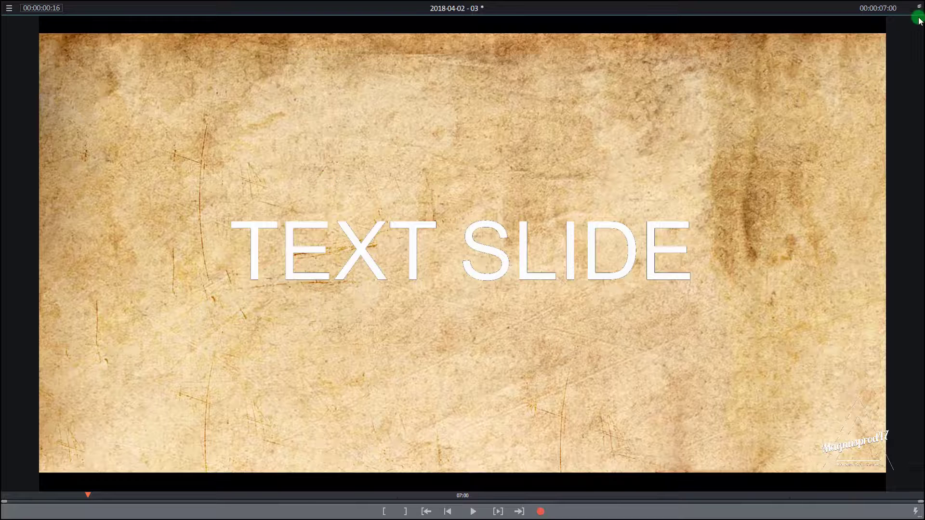
left_click(541, 153)
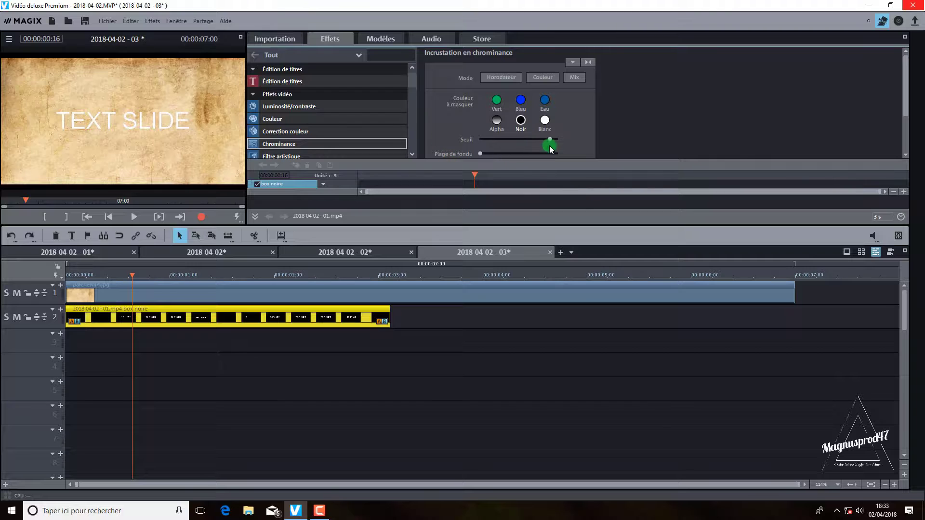
Play the keyed title over the parchment in the enlarged preview and return to the normal layout.
left_click(239, 37)
left_click(464, 511)
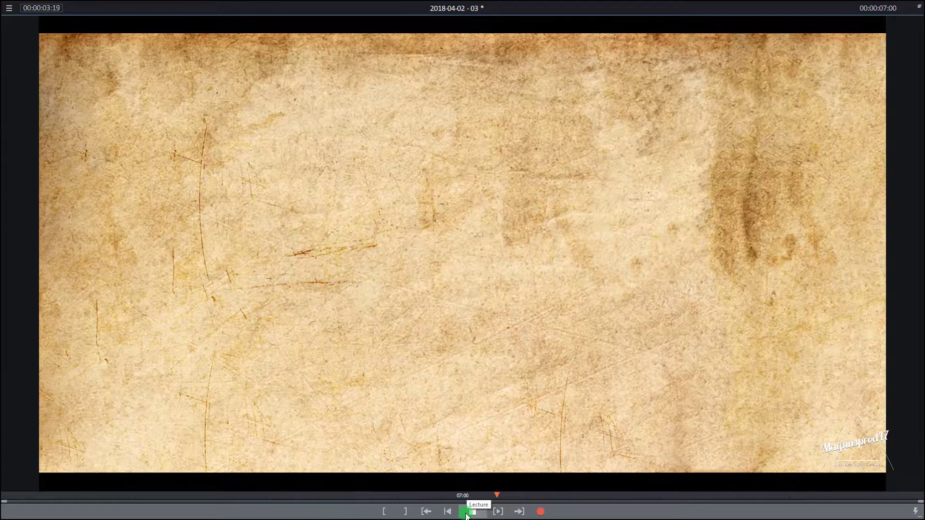
left_click(465, 512)
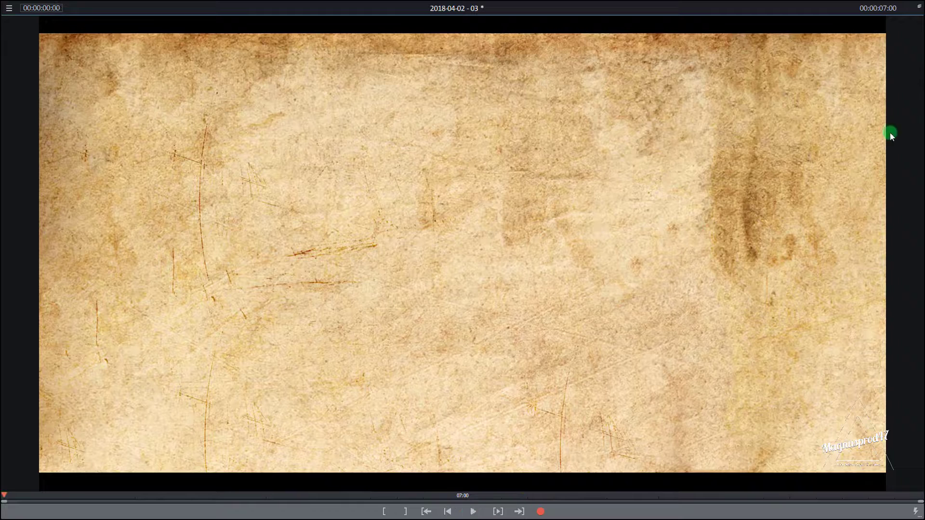
left_click(919, 8)
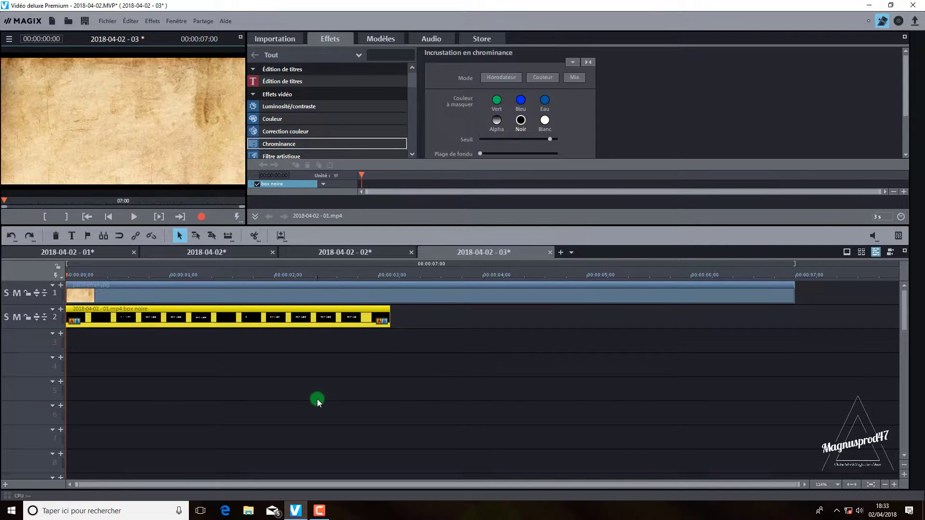